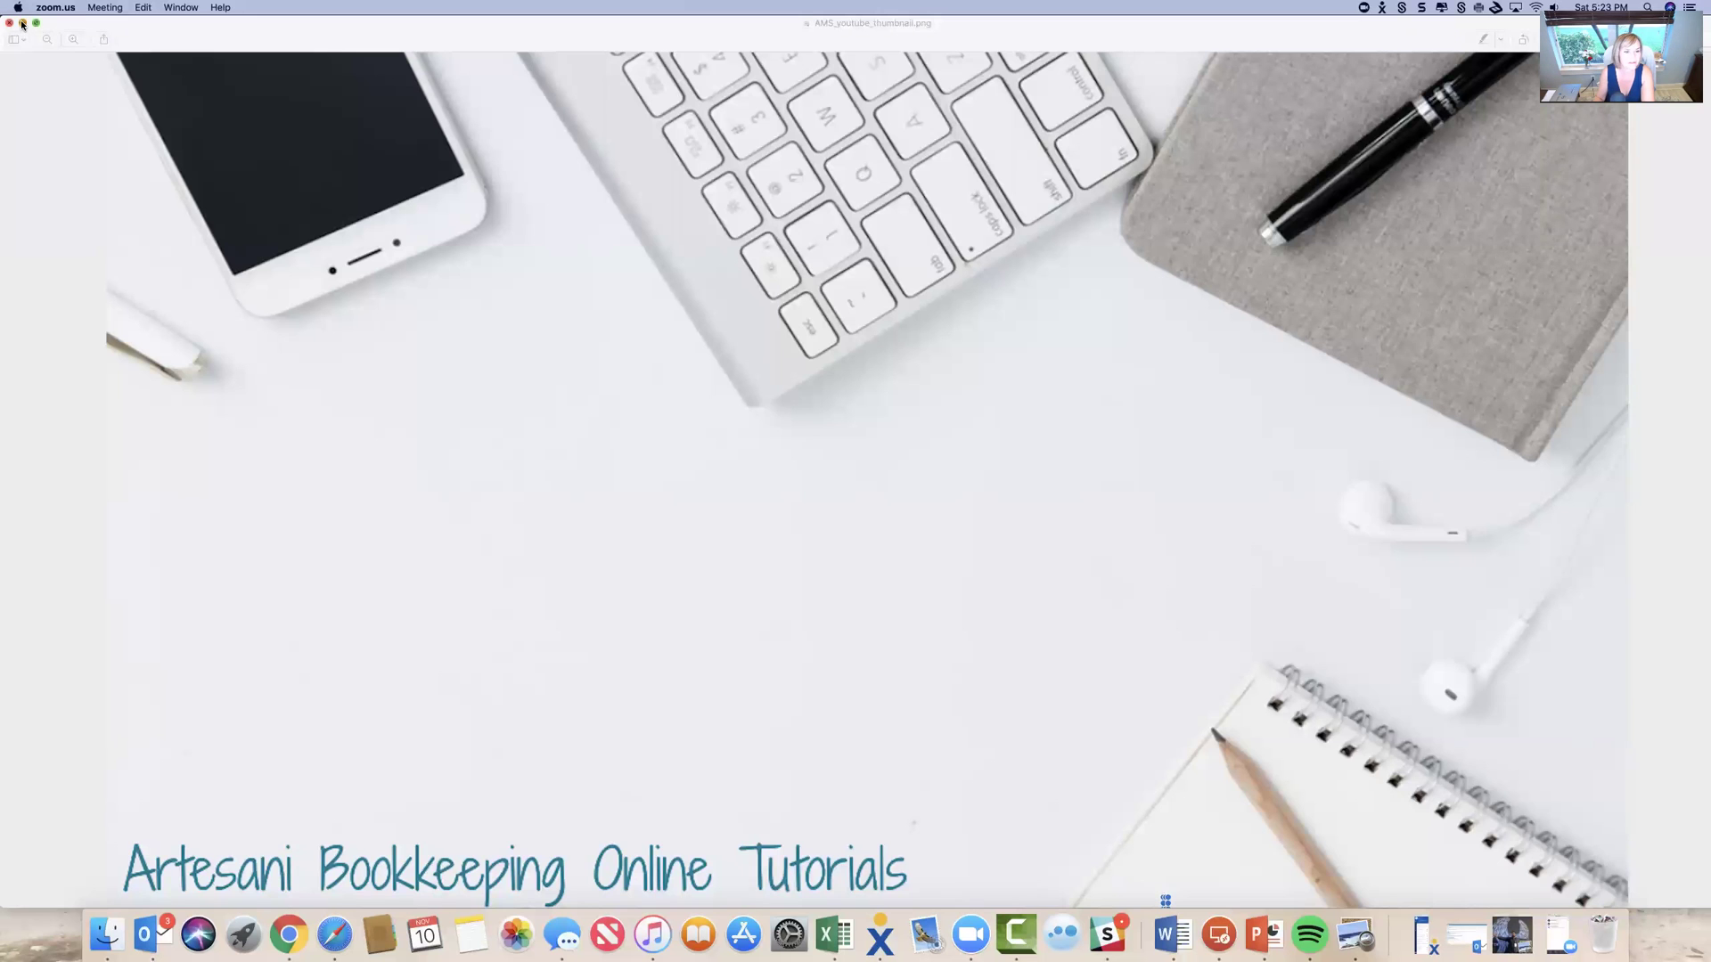
Hide the Preview thumbnail and scroll to the 'Duplicate Accounts-I need to delete one of them' post.
left_click(22, 23)
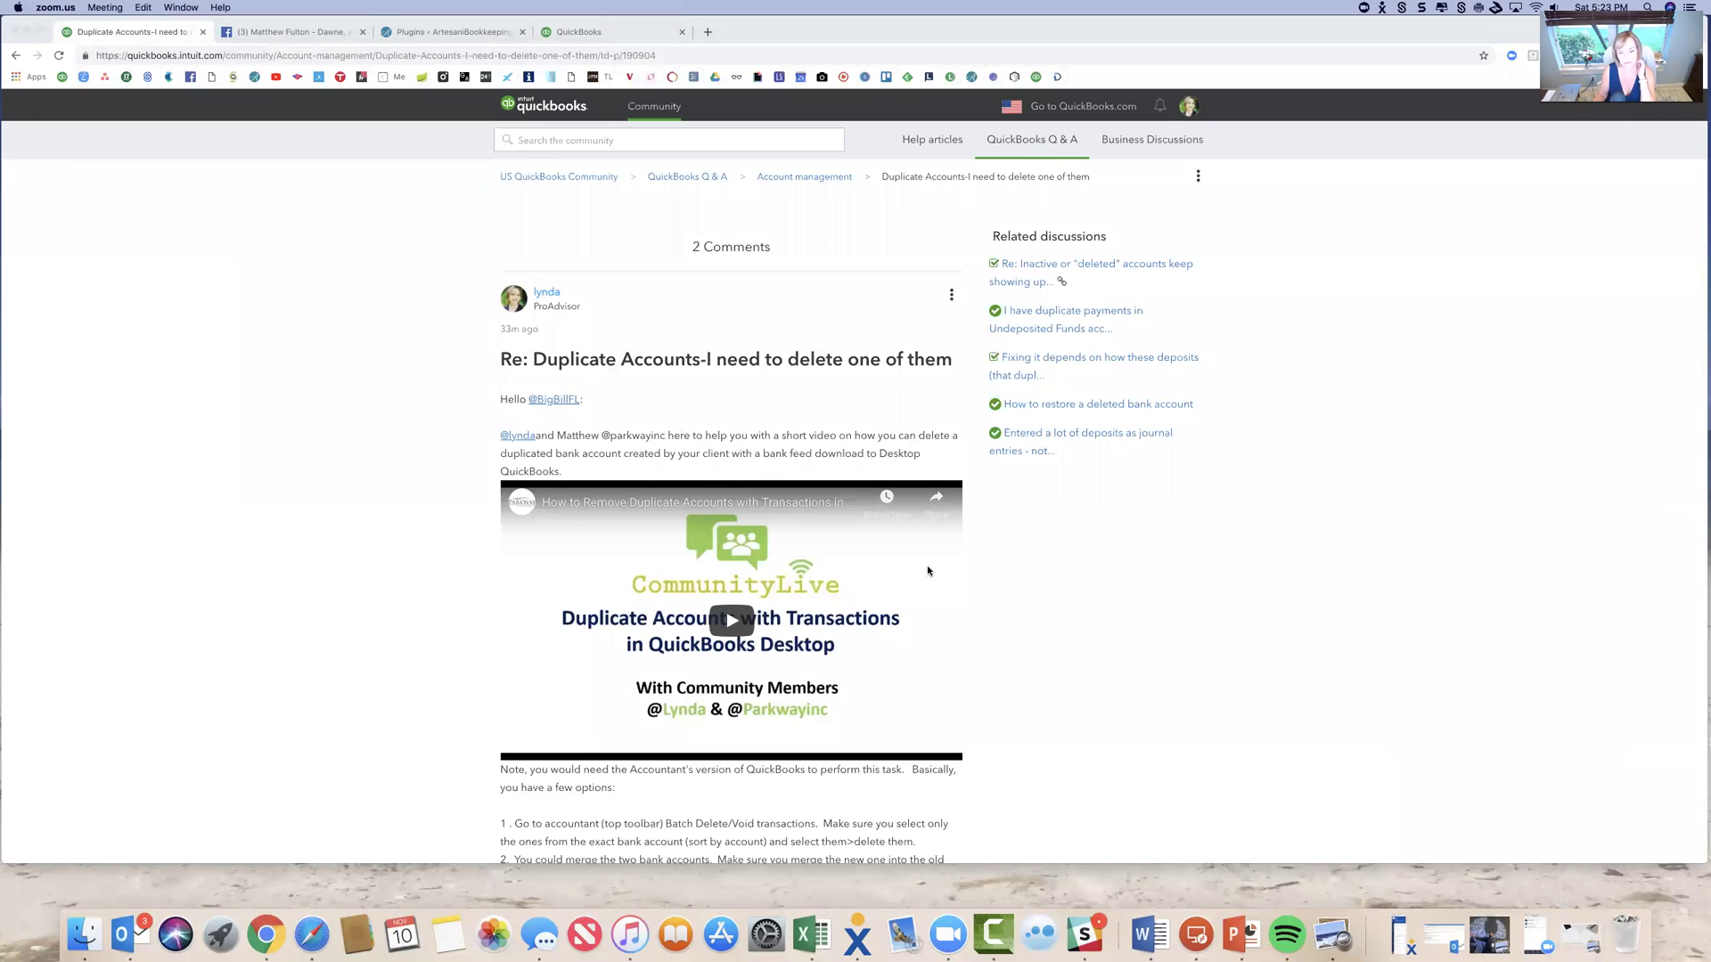
scroll(1072, 600, "down", 15)
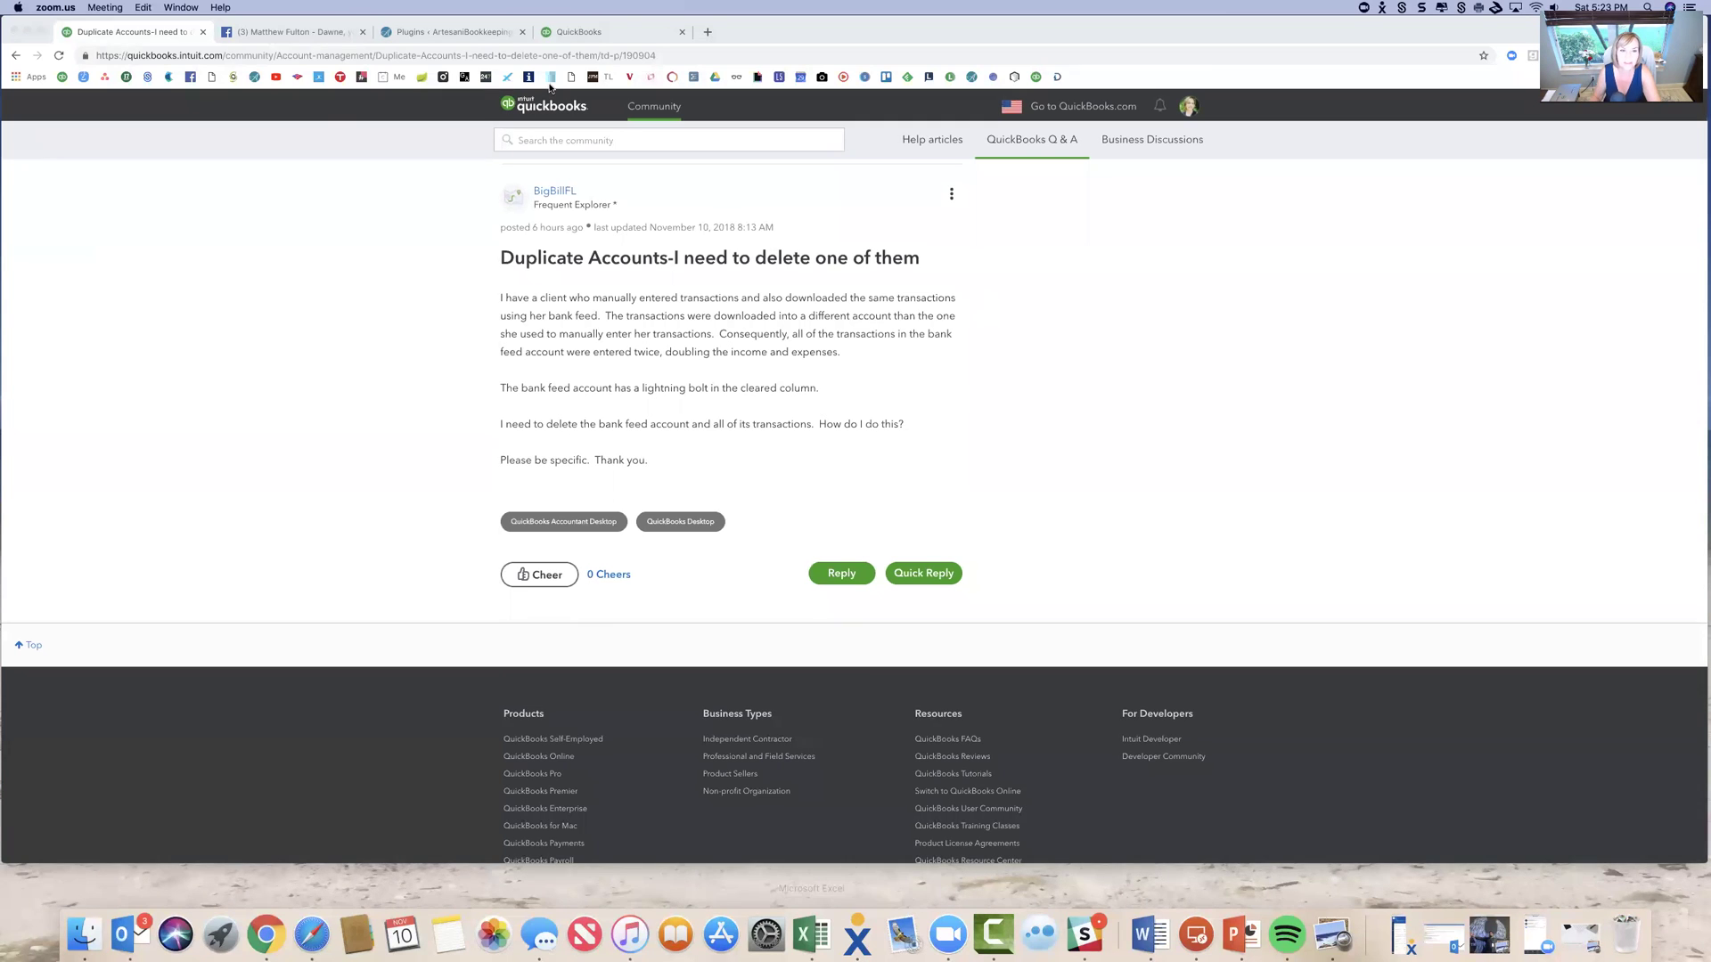
Switch to the QuickBooks dashboard and open the Savings account's bank feed.
left_click(621, 32)
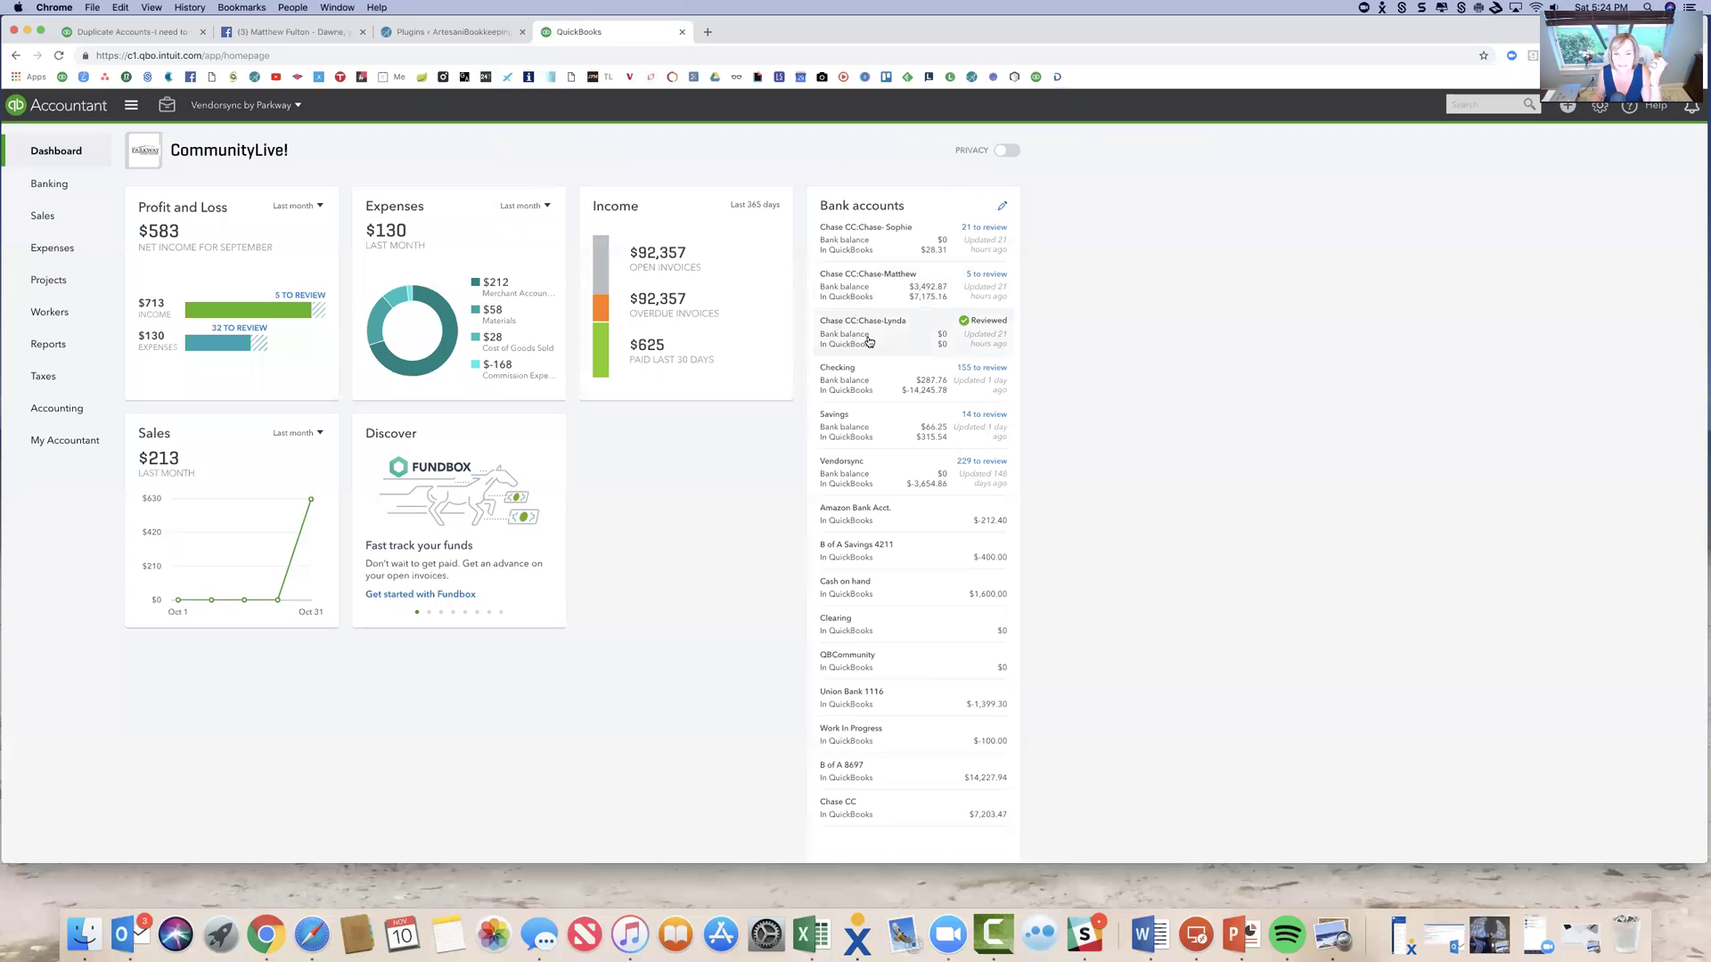
left_click(857, 426)
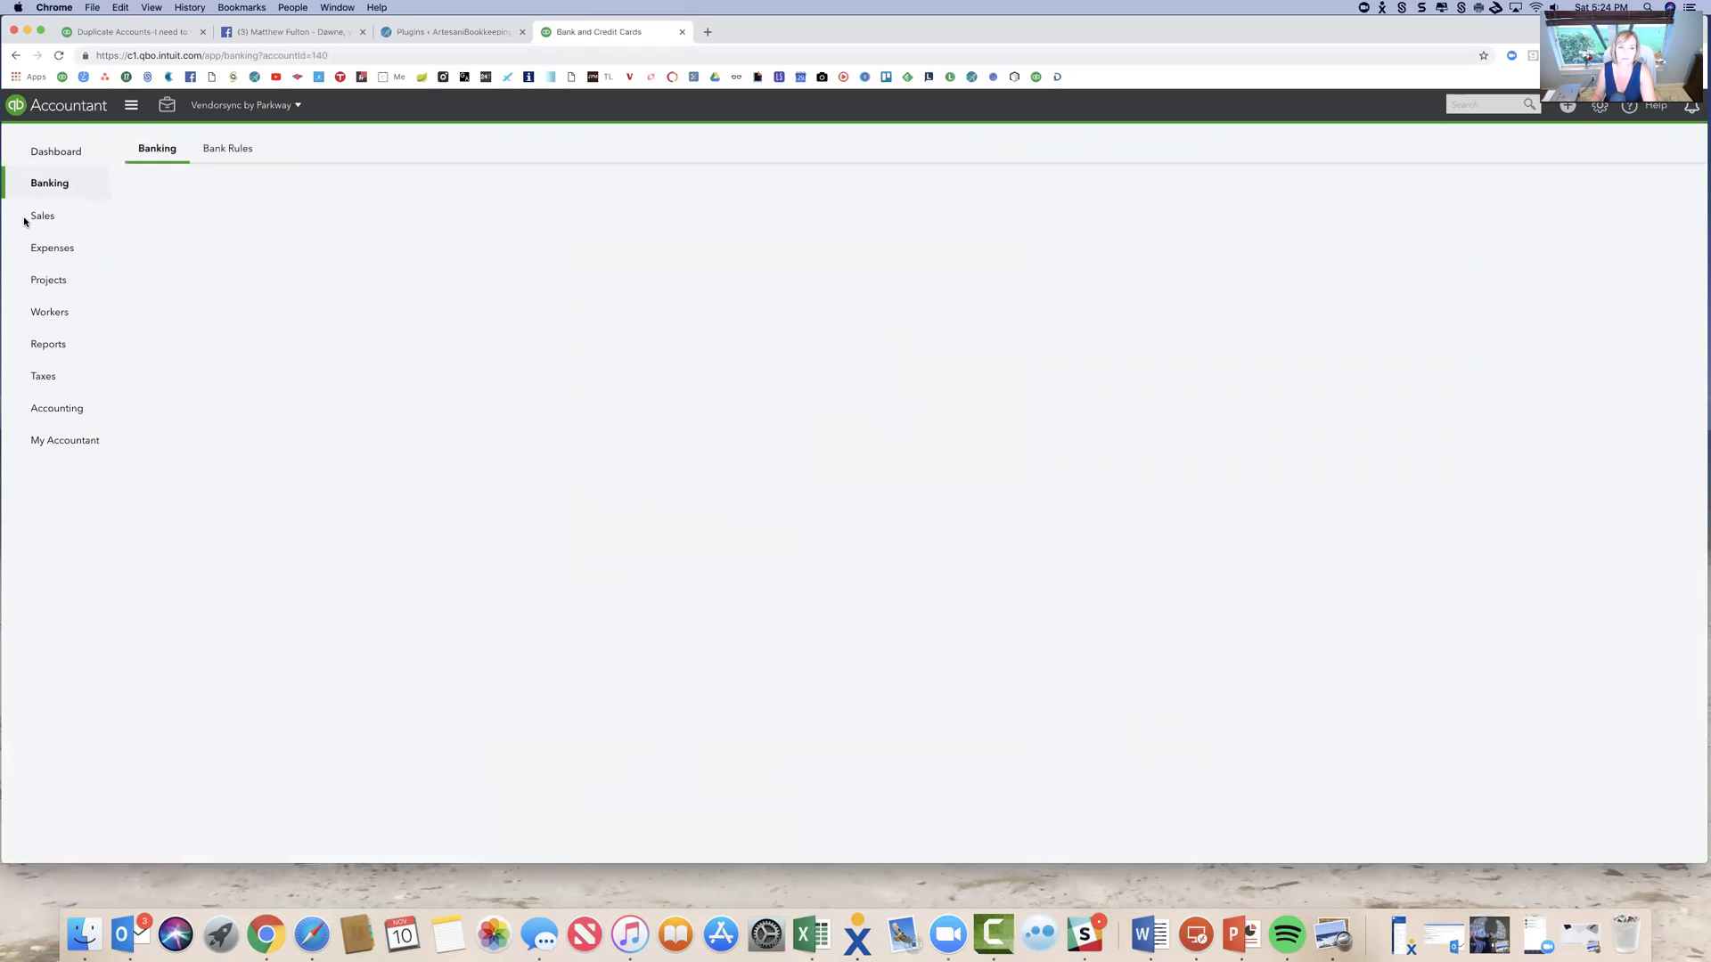
scroll(626, 412, "down", 2)
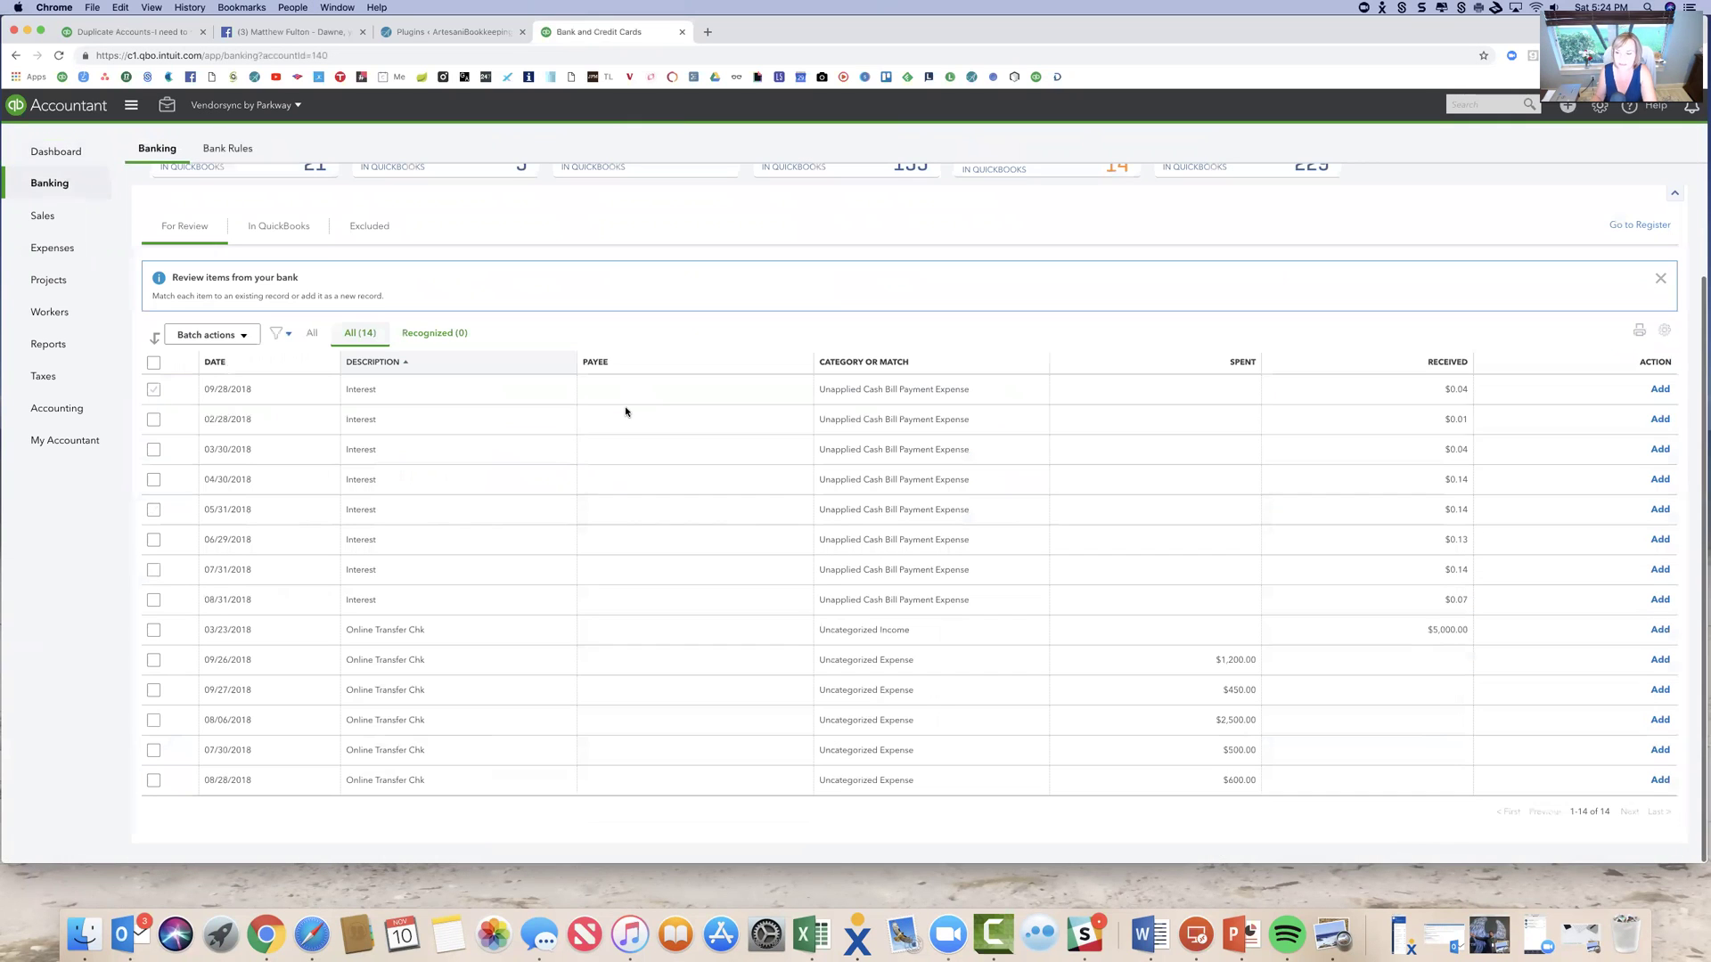
scroll(833, 353, "up", 2)
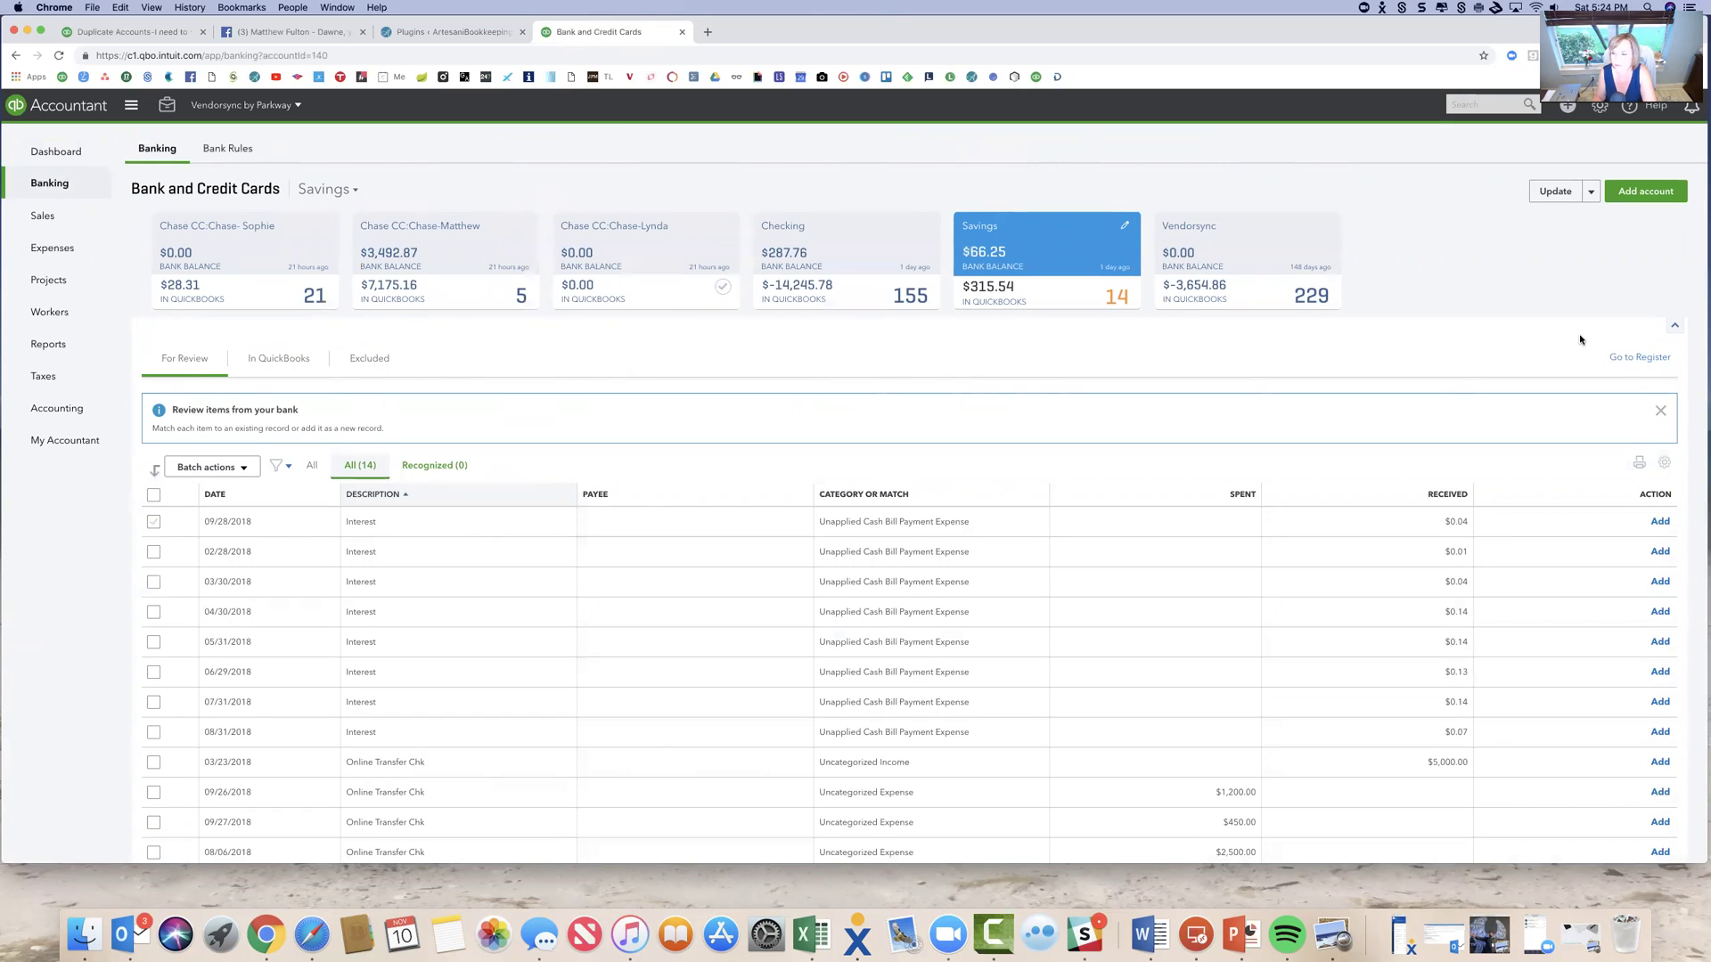
Inspect the Savings register, which holds one $315.54 opening deposit, then return to Banking.
left_click(1629, 357)
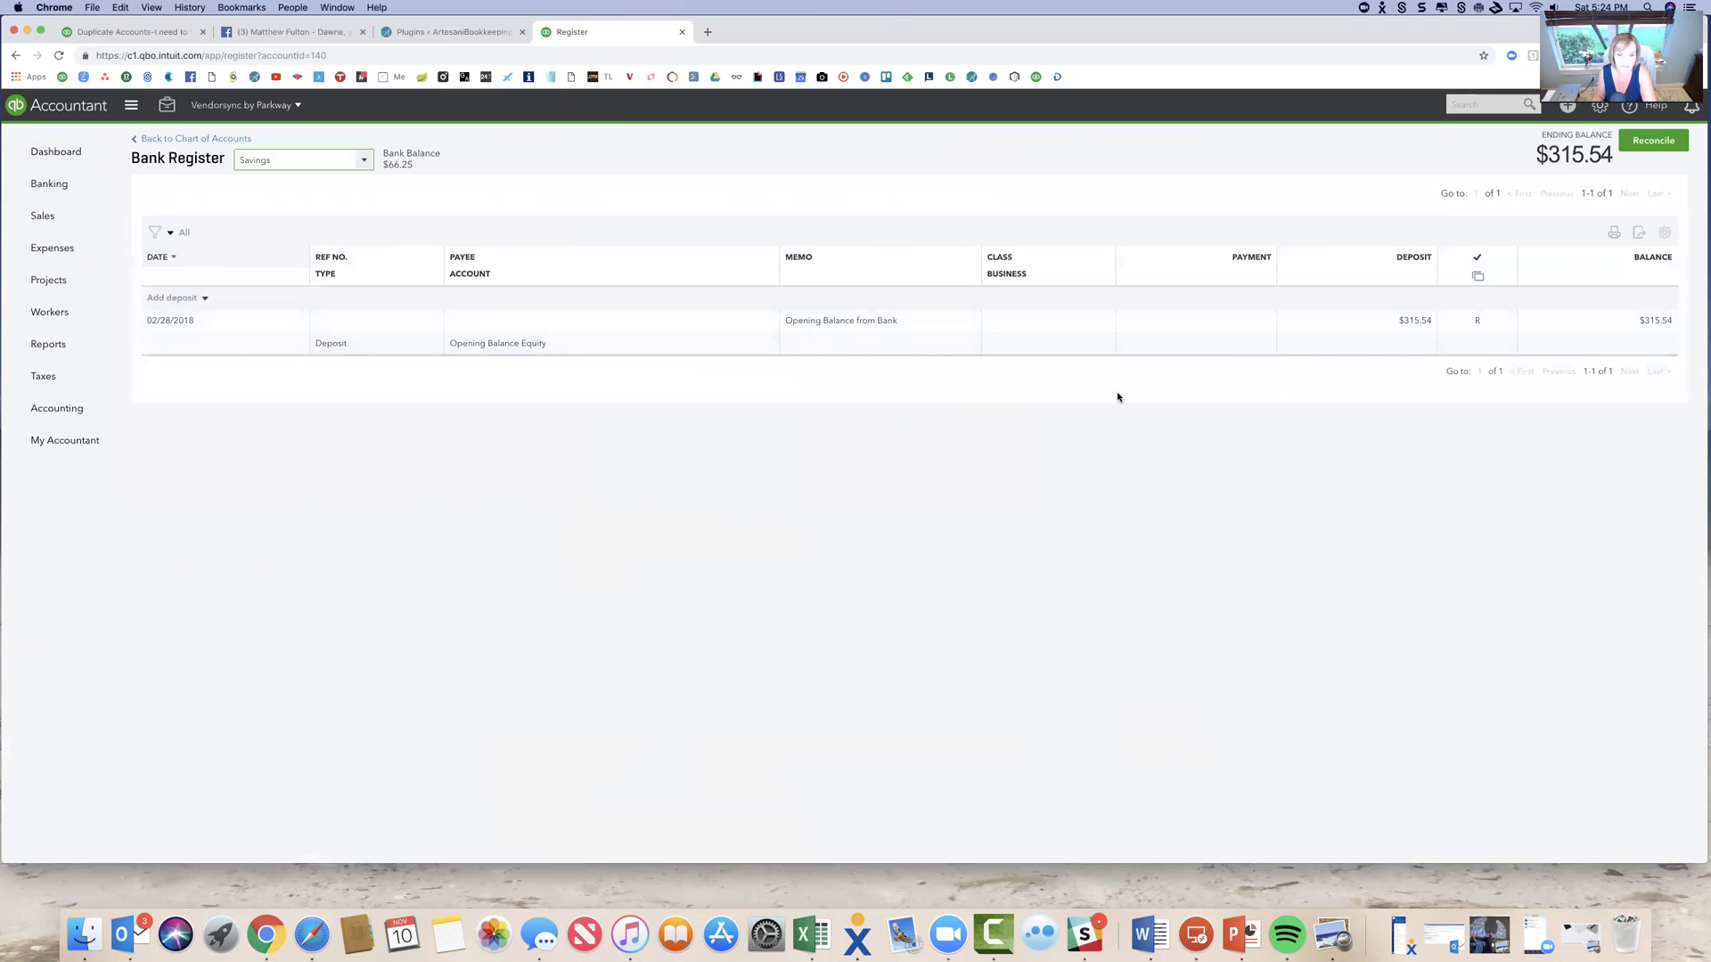
left_click(367, 162)
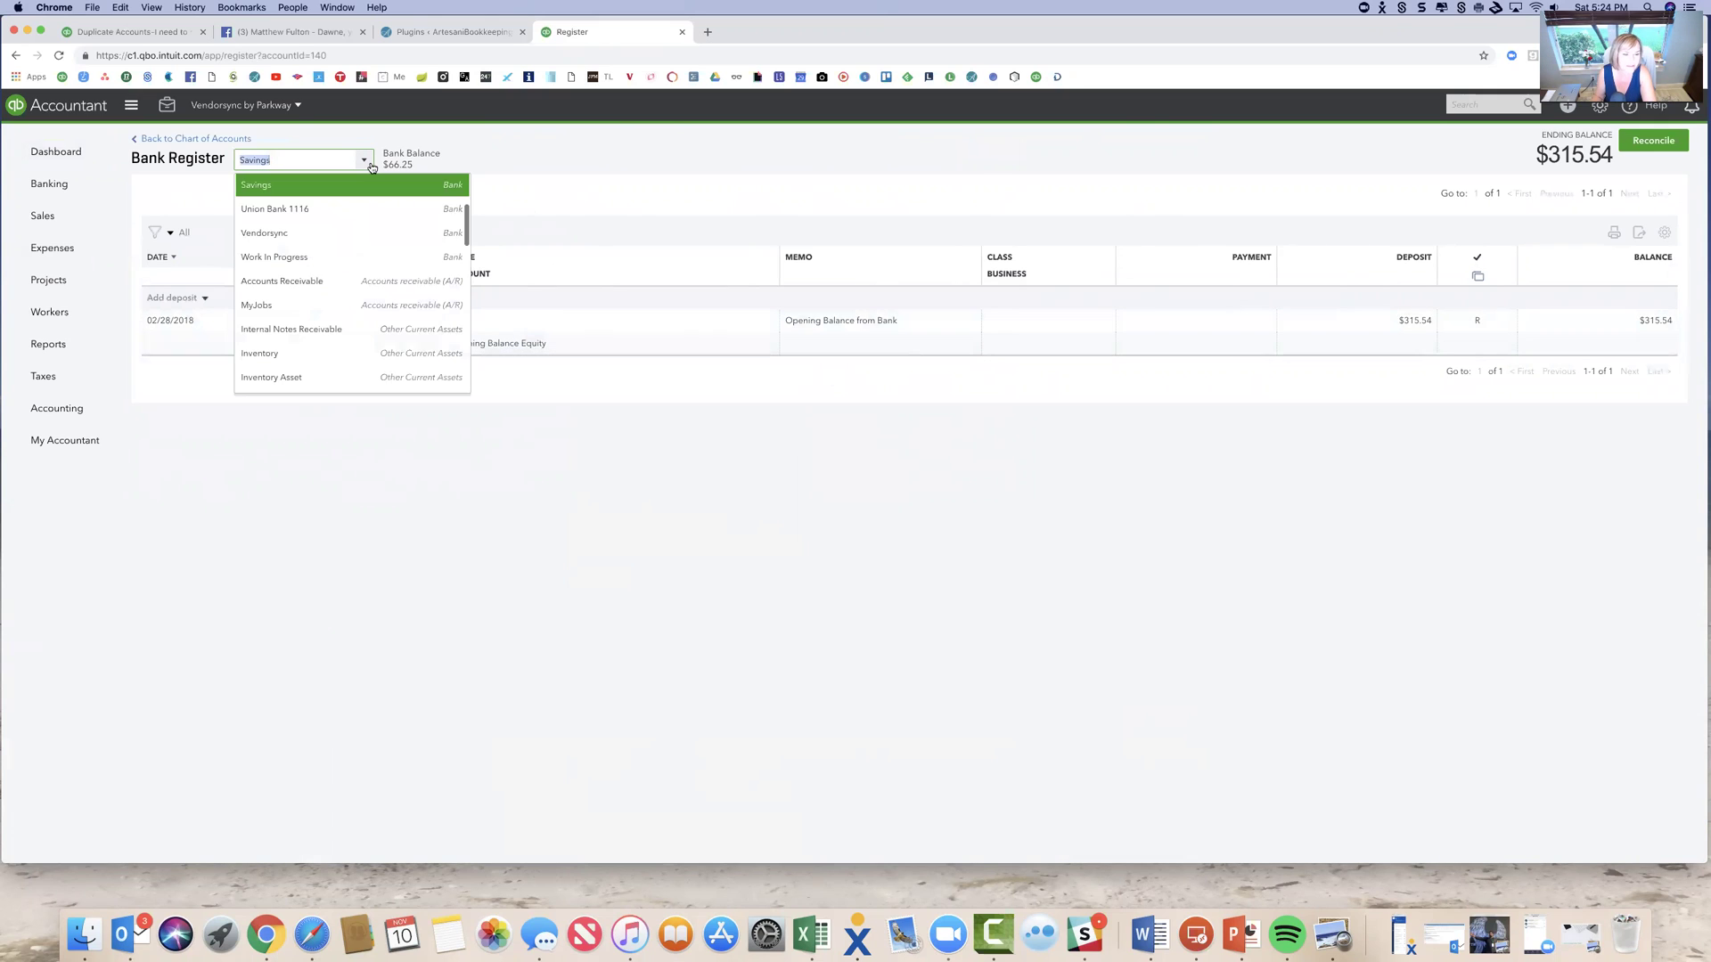
left_click(55, 181)
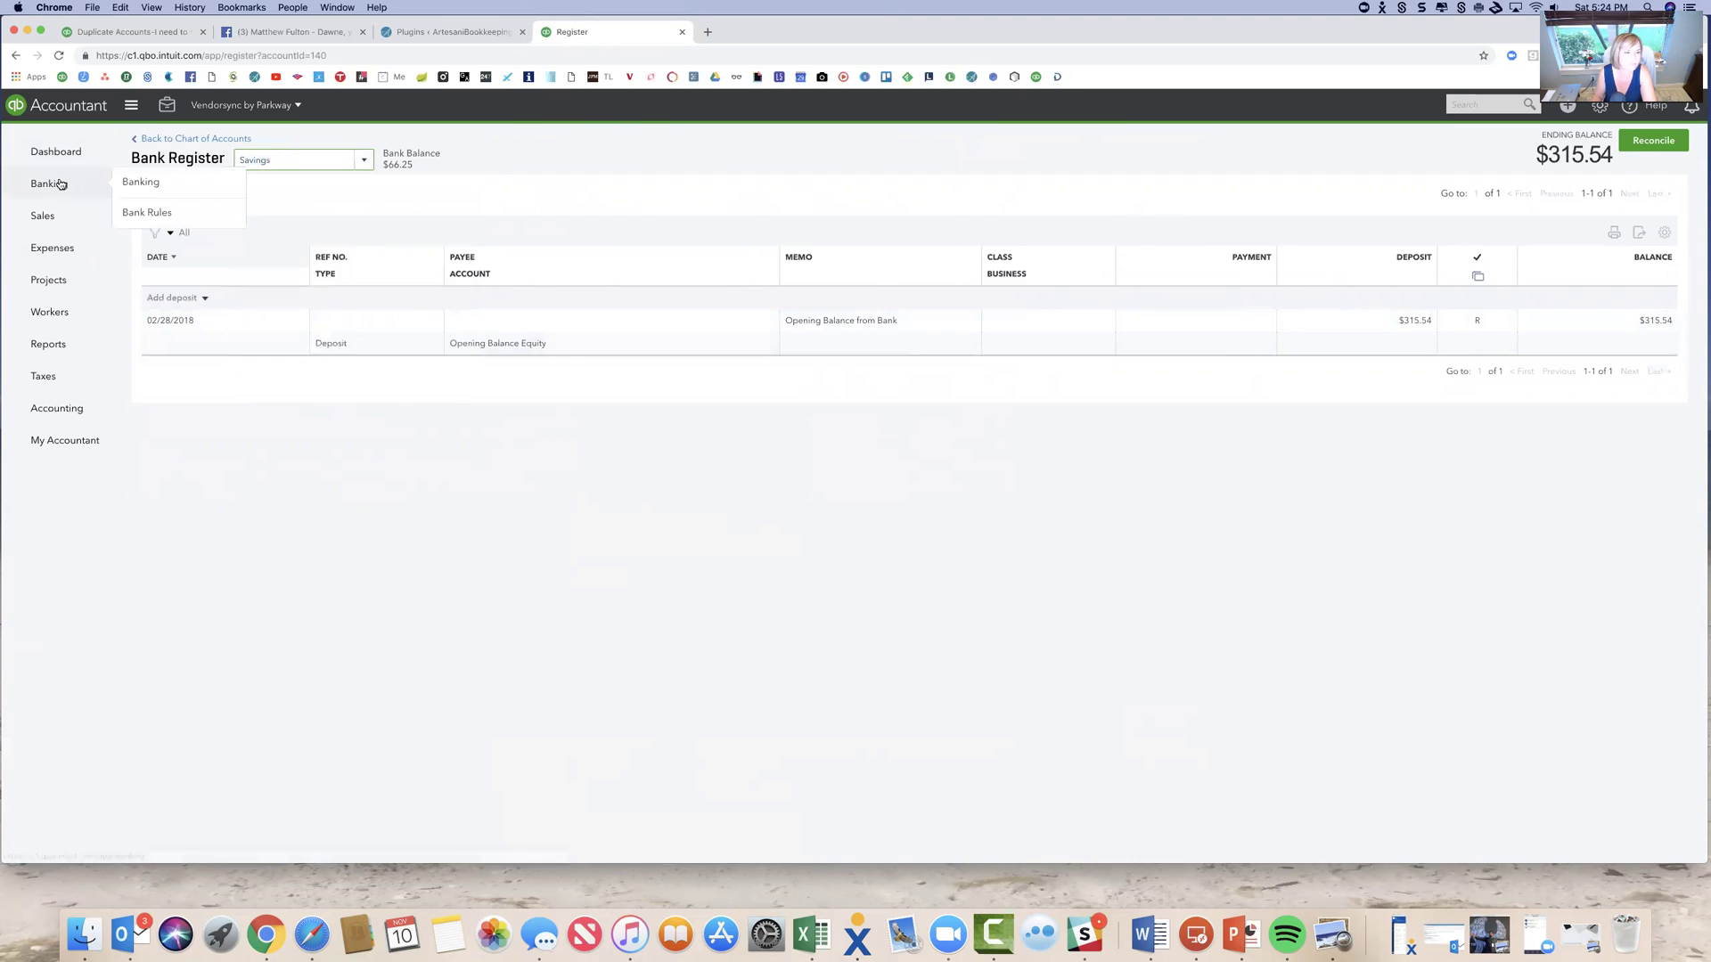
Select all 14 Savings feed transactions and accept them with Batch actions > Accept Selected.
scroll(603, 483, "down", 3)
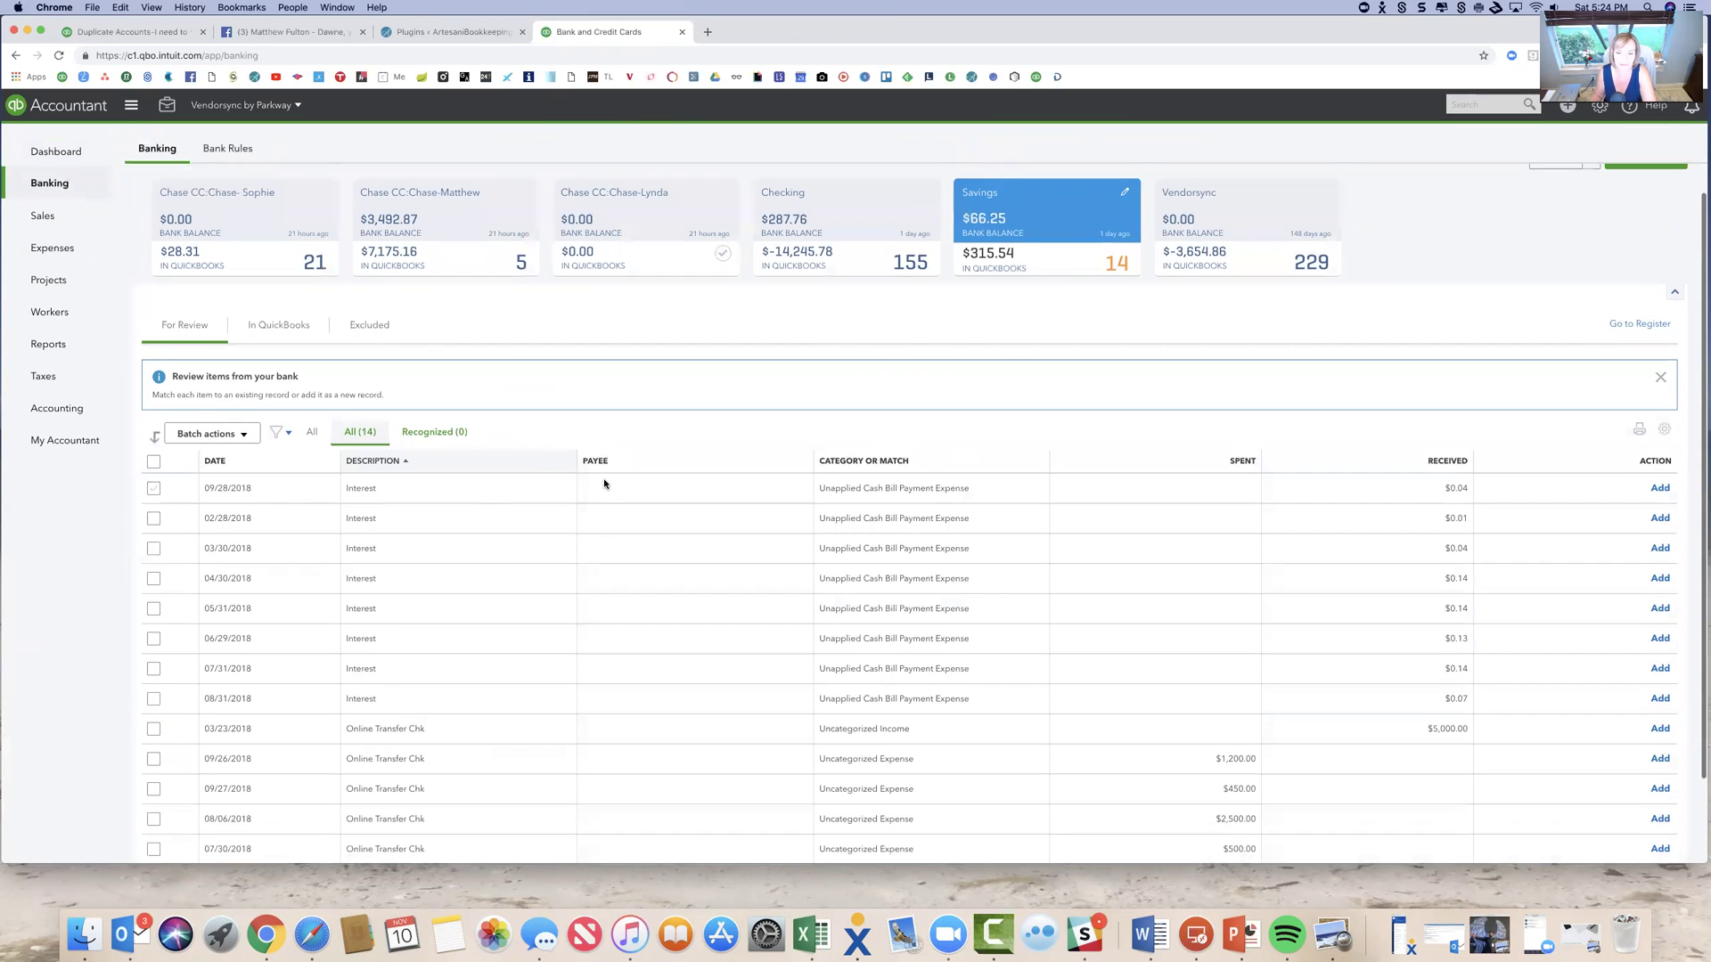
left_click(151, 363)
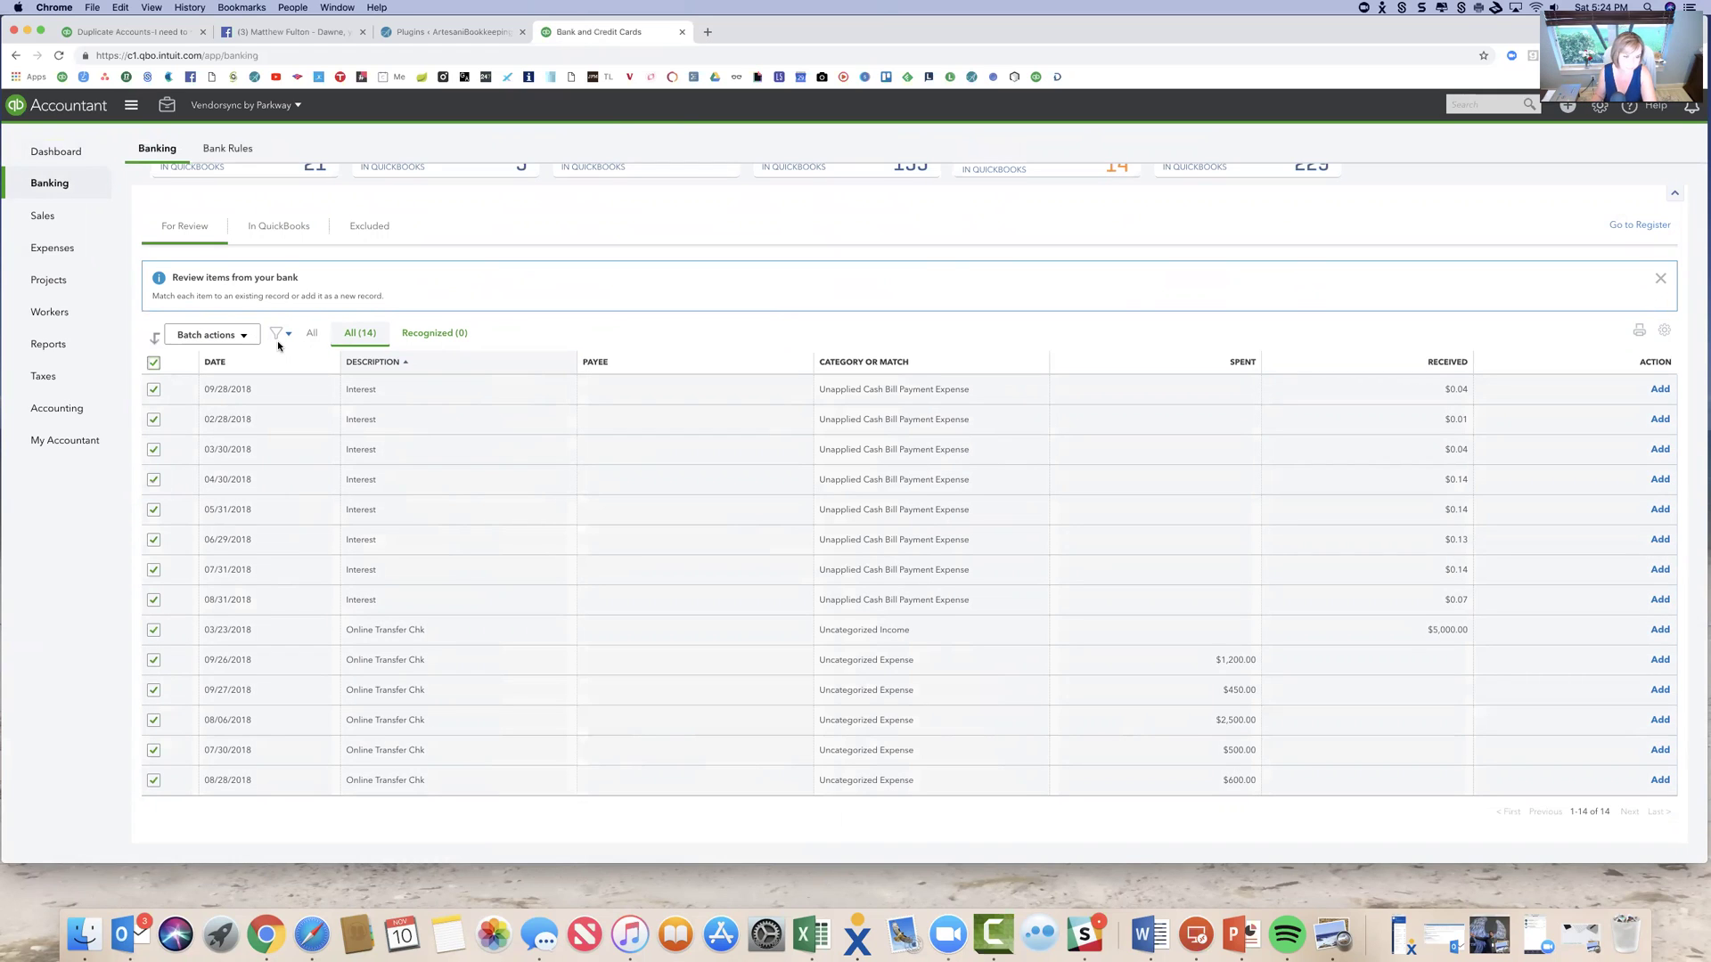
left_click(238, 337)
left_click(230, 361)
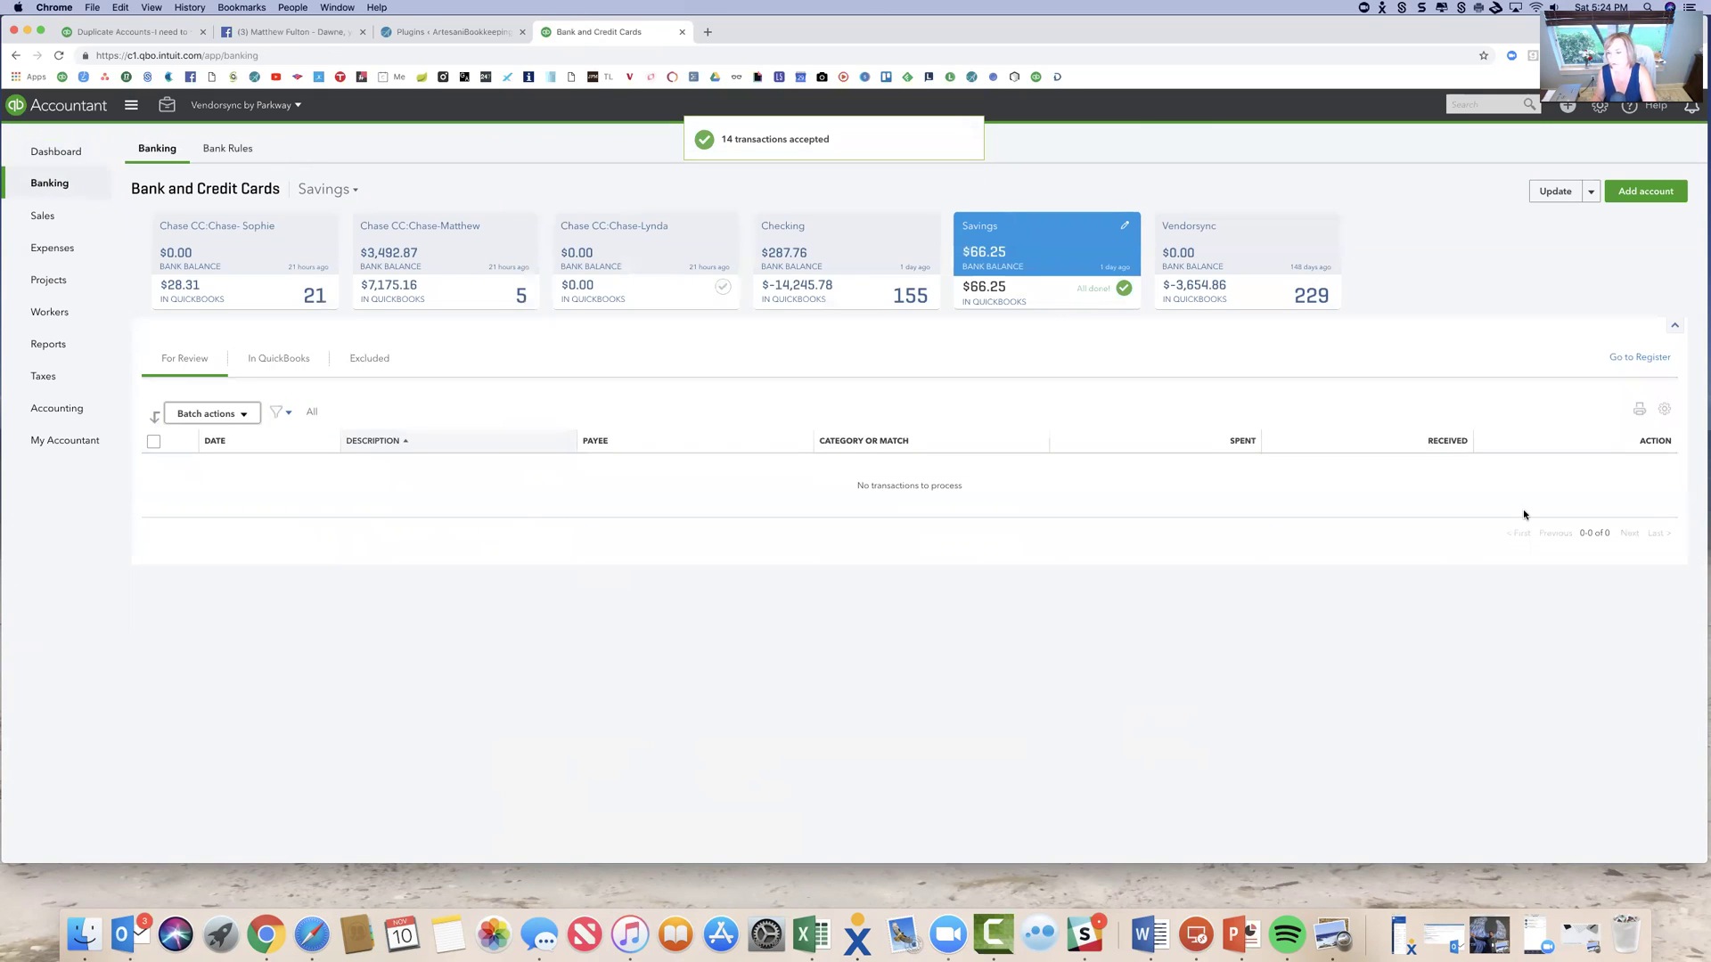
Open the Savings register and confirm it lists 15 transactions ending at $66.25.
left_click(1658, 357)
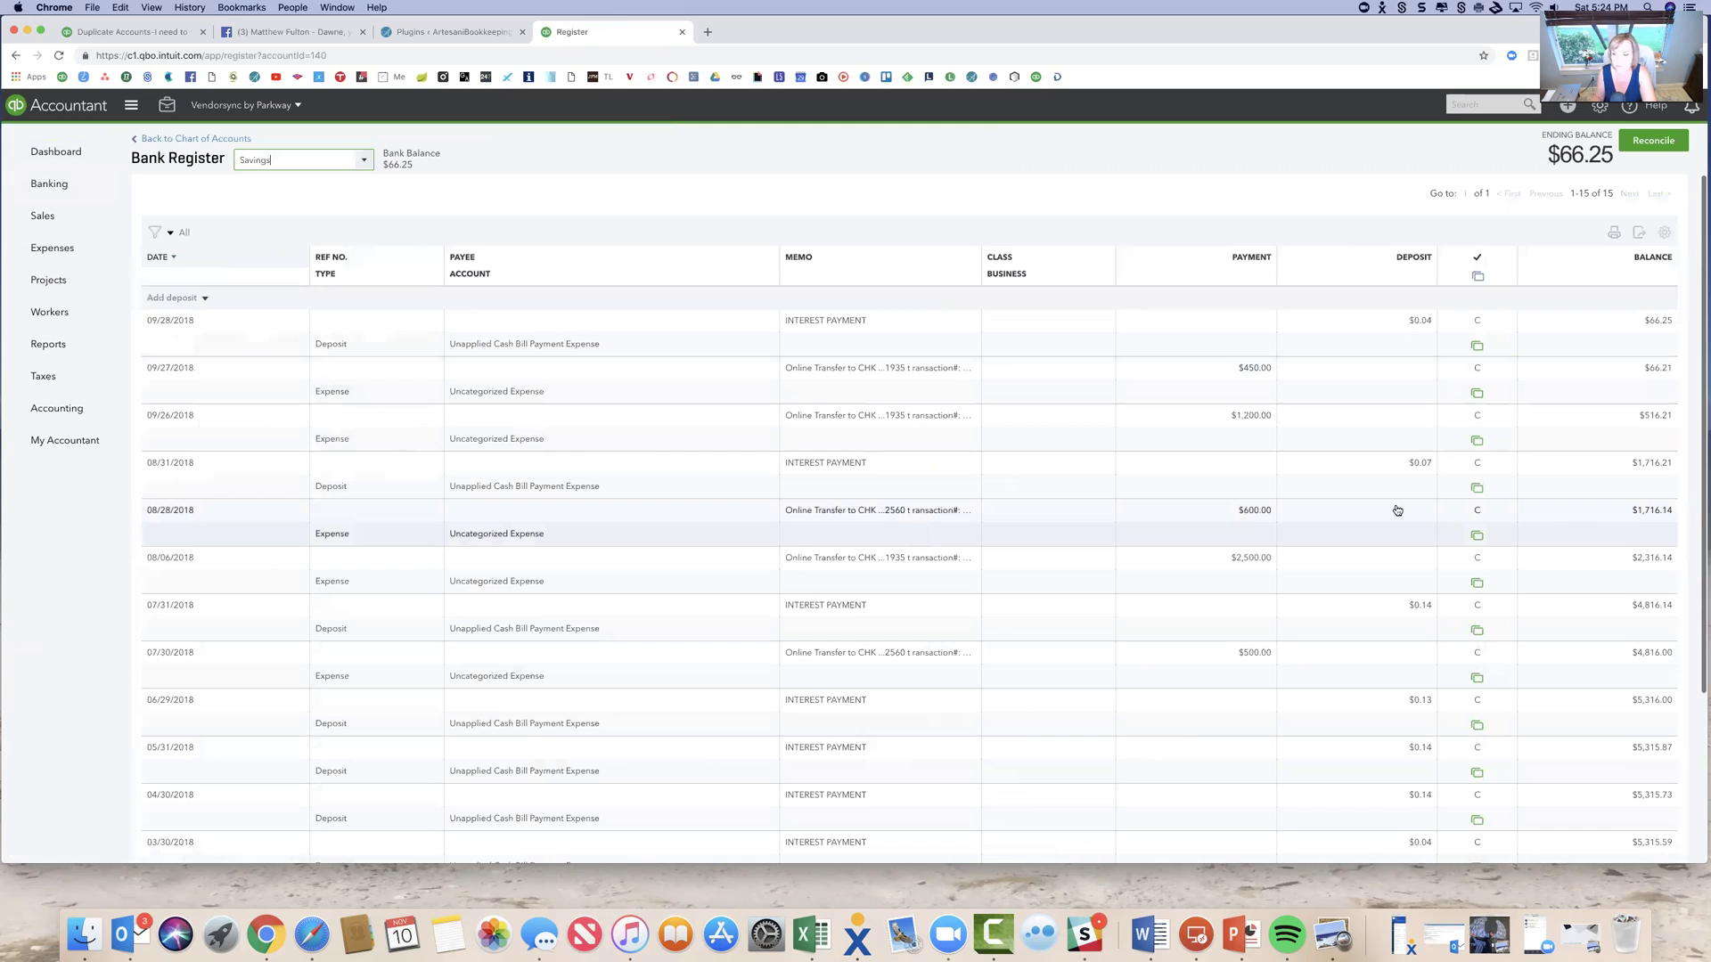
left_click(343, 166)
scroll(281, 259, "up", 2)
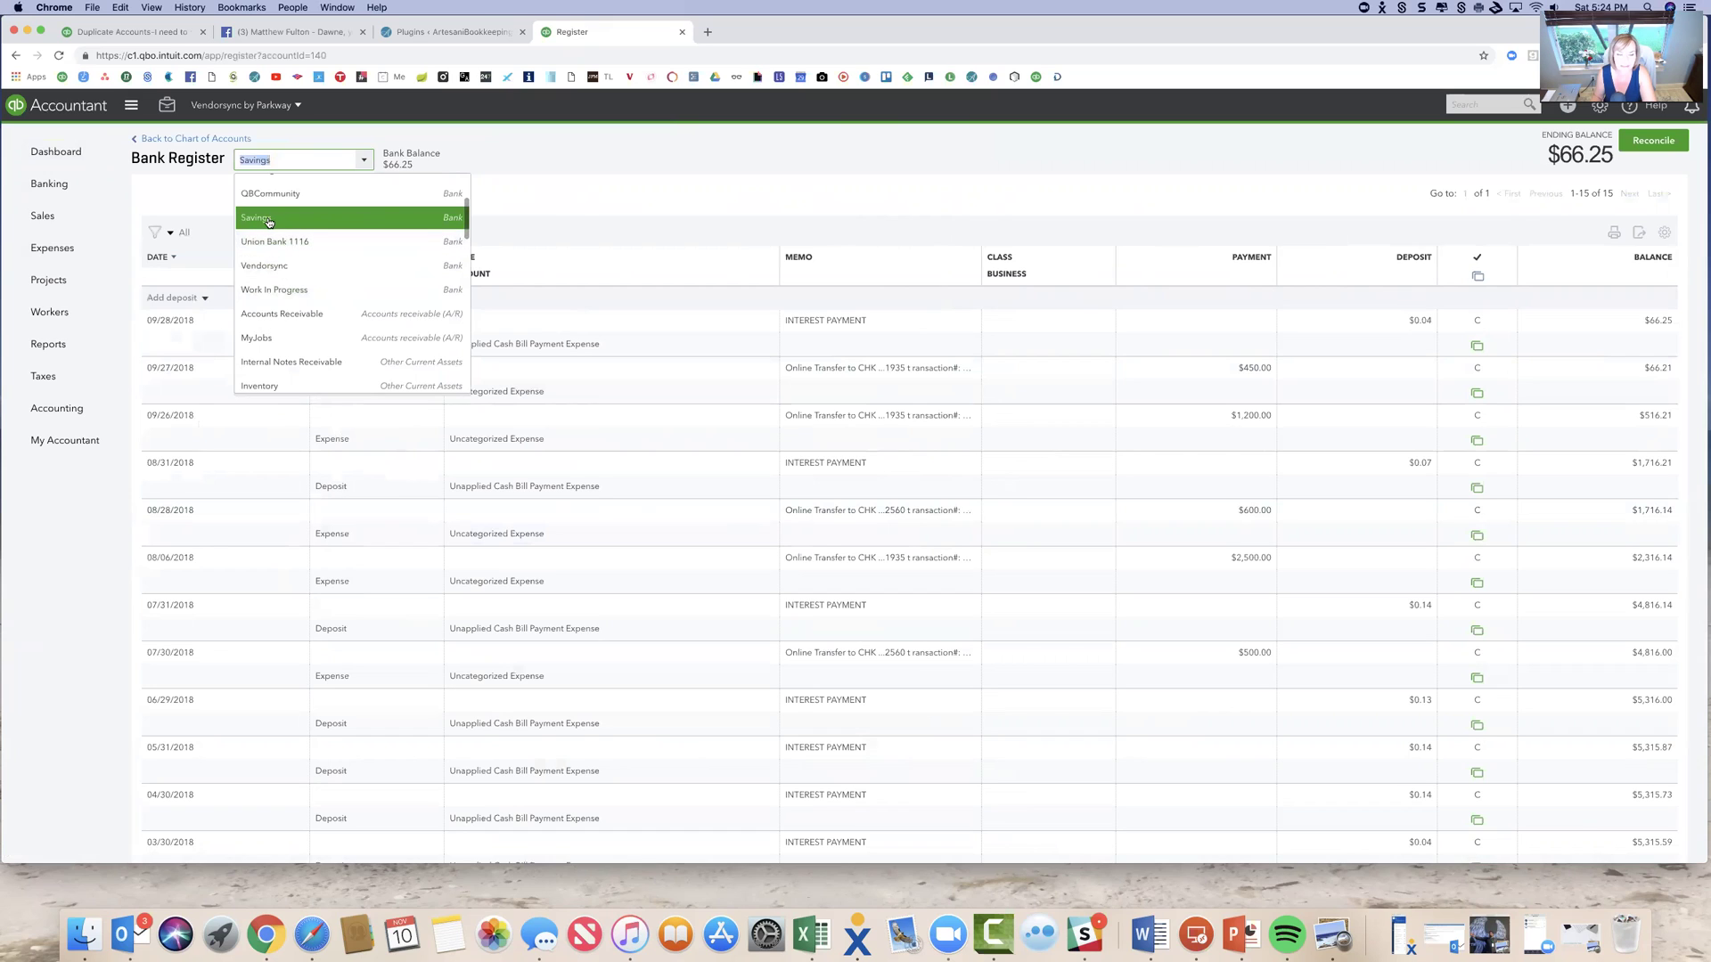
left_click(621, 195)
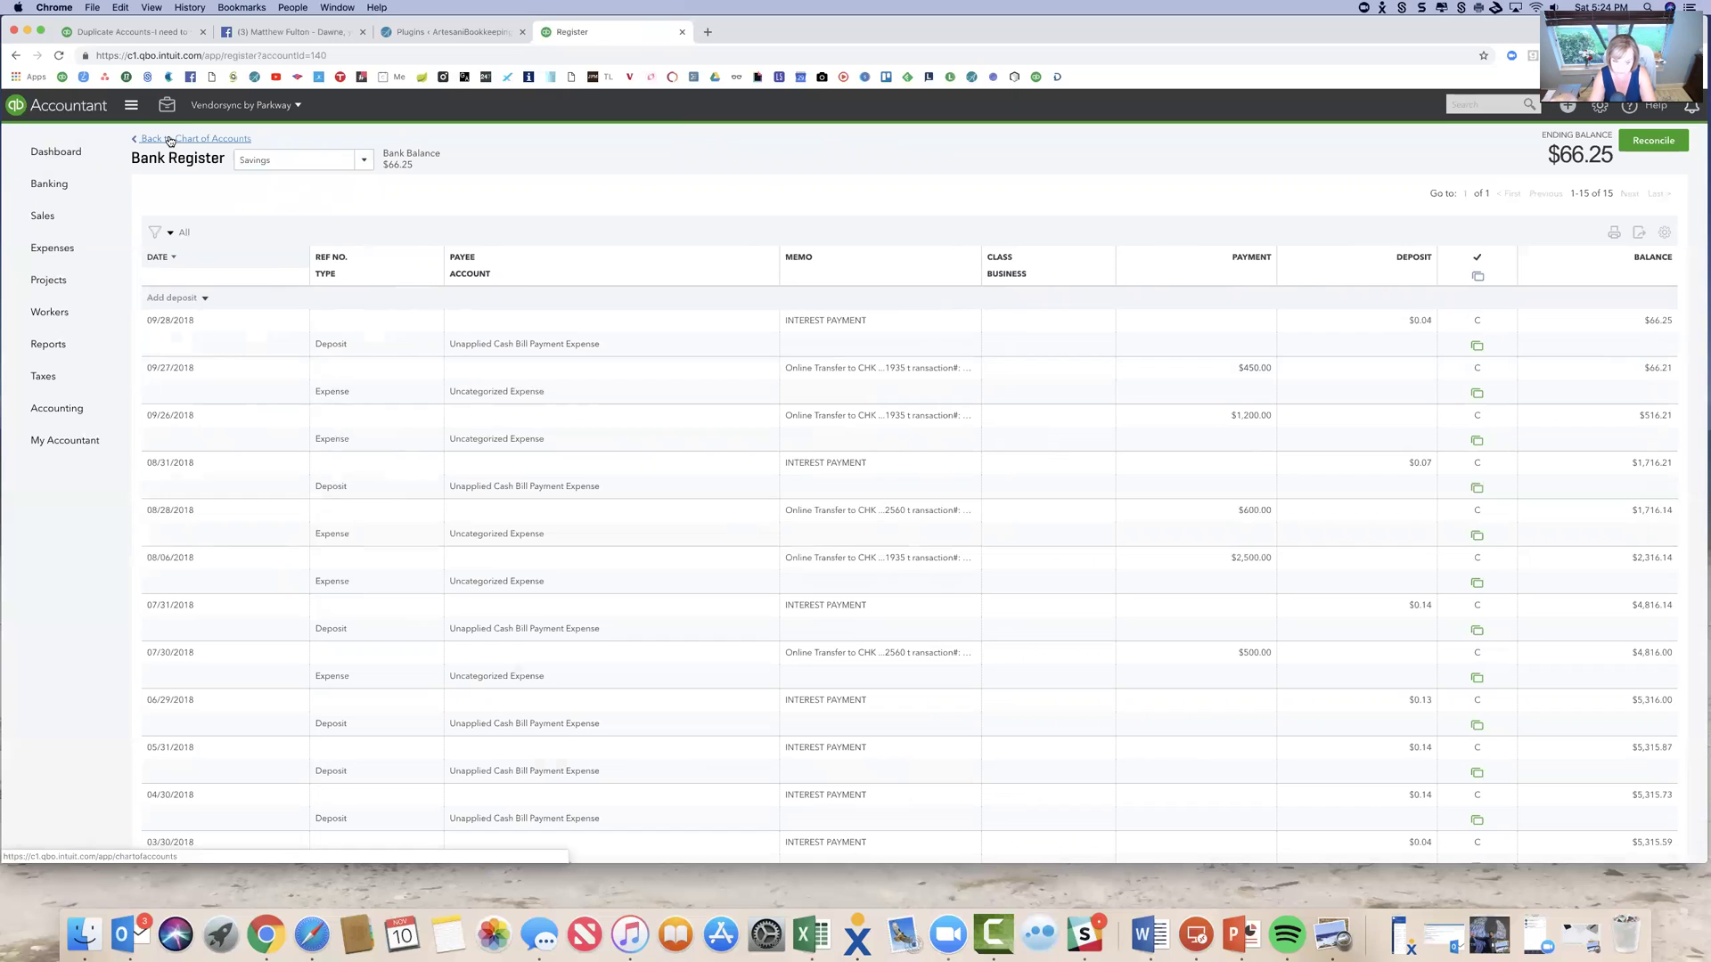
Select all 14 accepted Savings transactions under In QuickBooks and undo them.
left_click(65, 185)
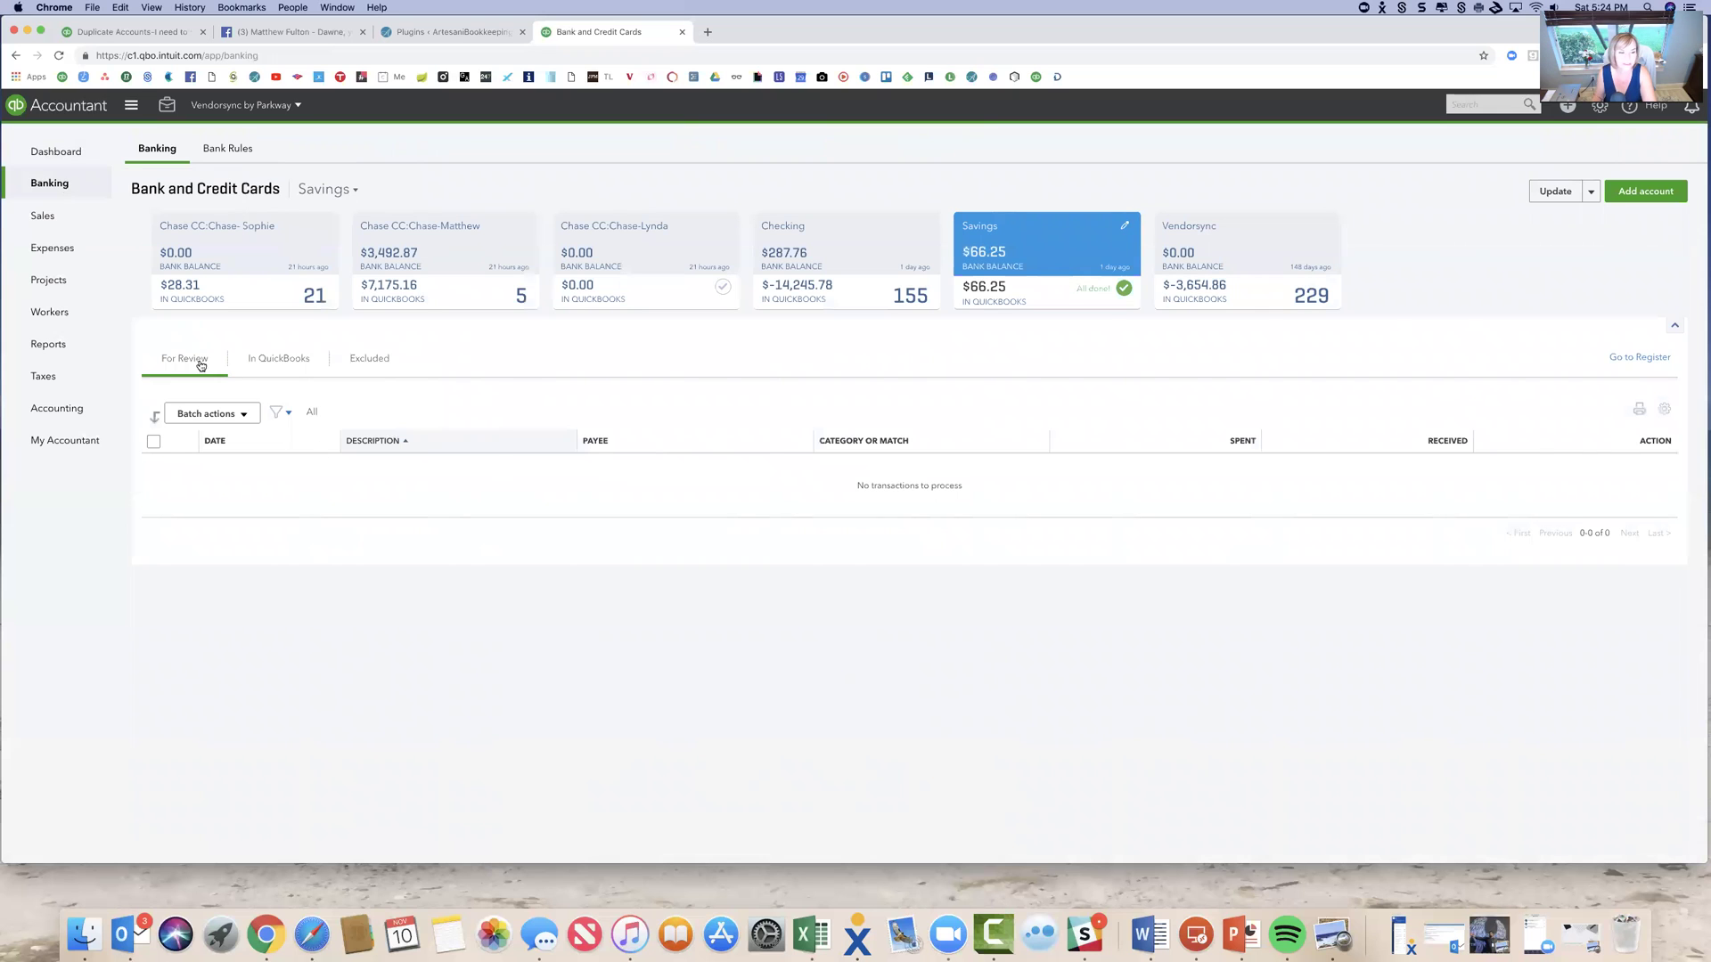
left_click(285, 359)
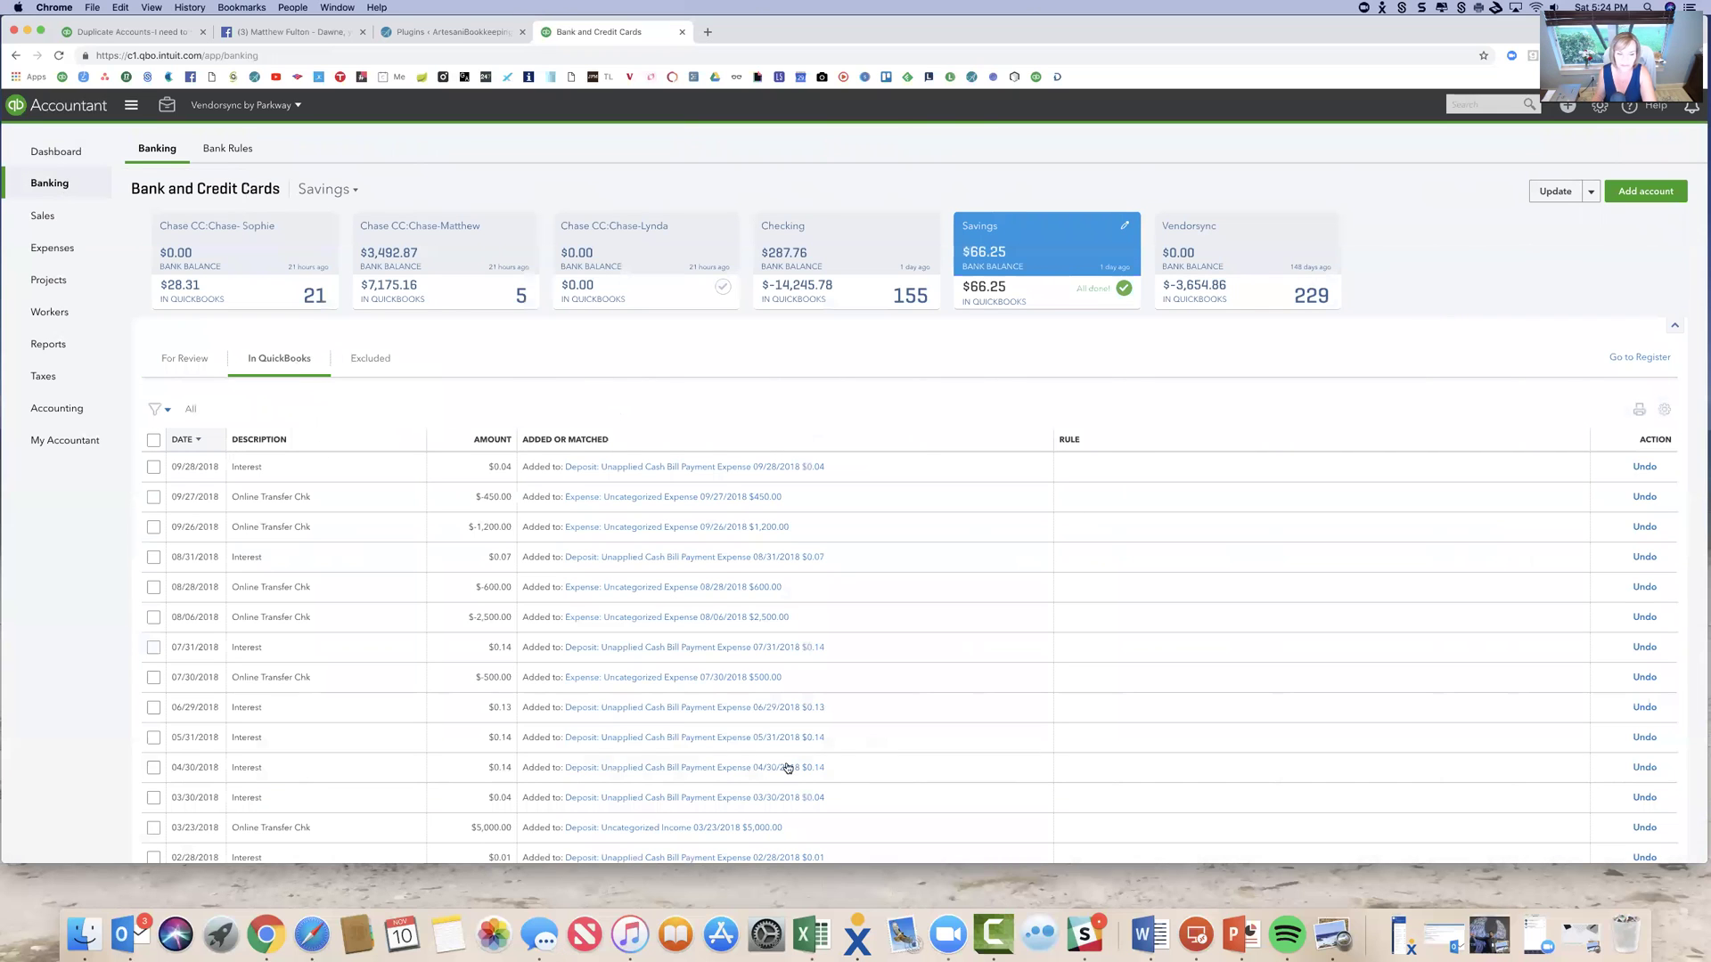
scroll(604, 534, "down", 2)
scroll(604, 586, "up", 2)
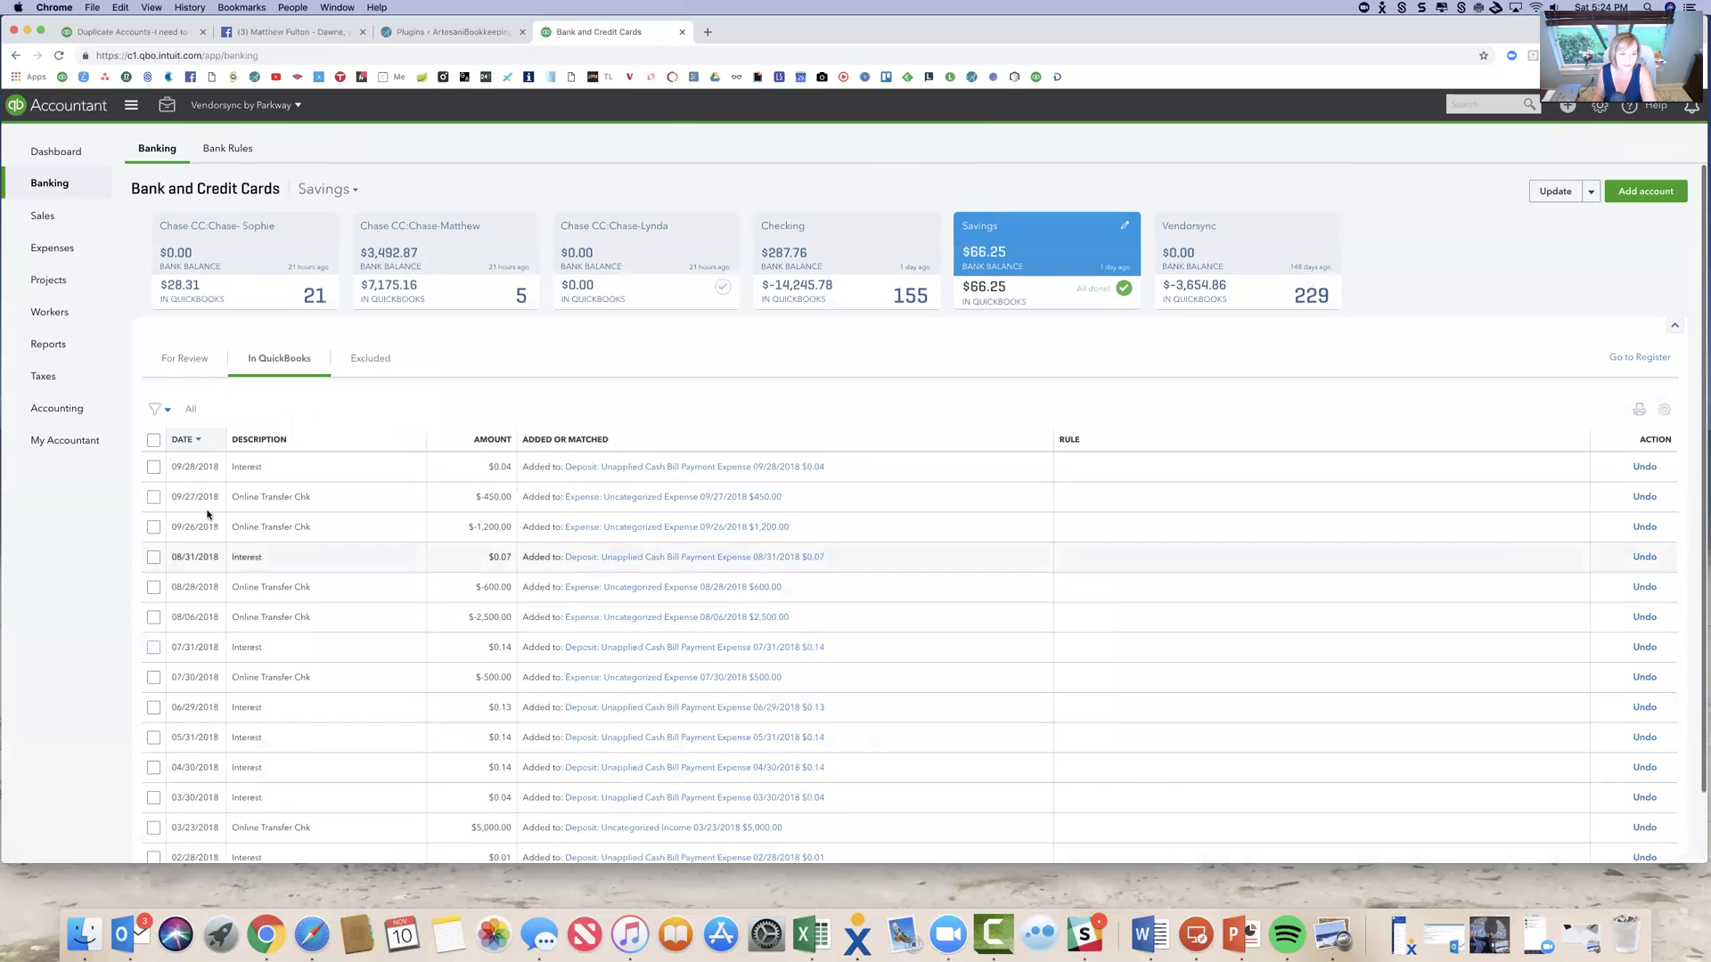
left_click(154, 440)
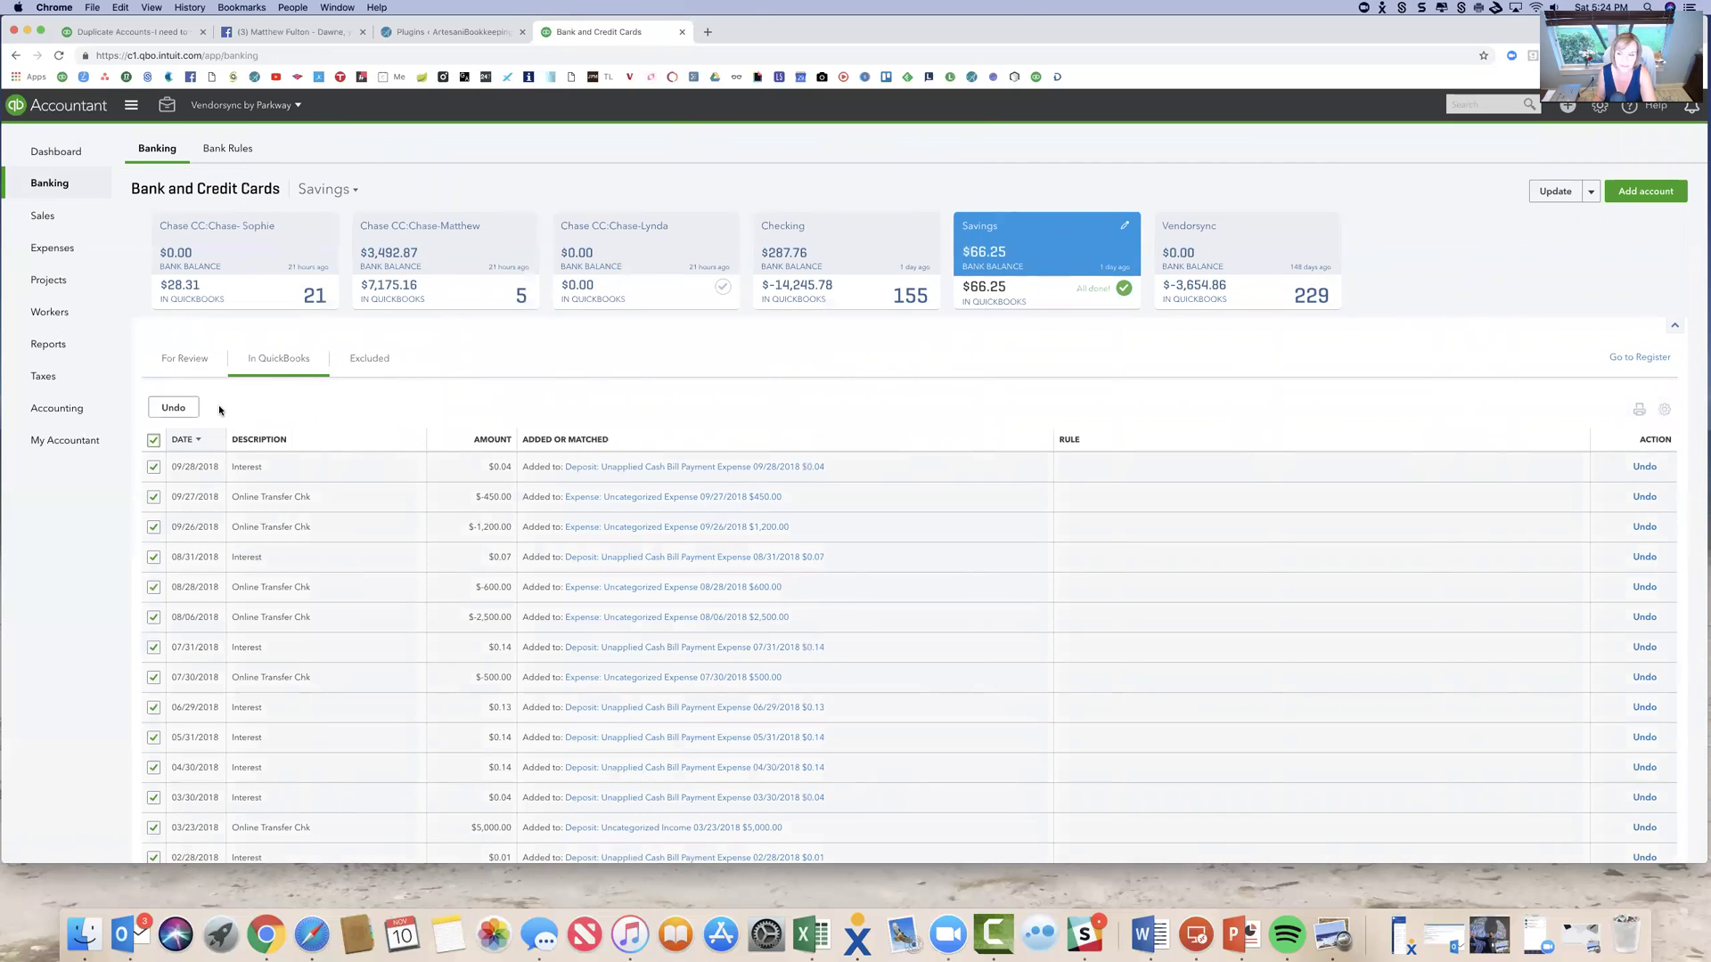
left_click(174, 408)
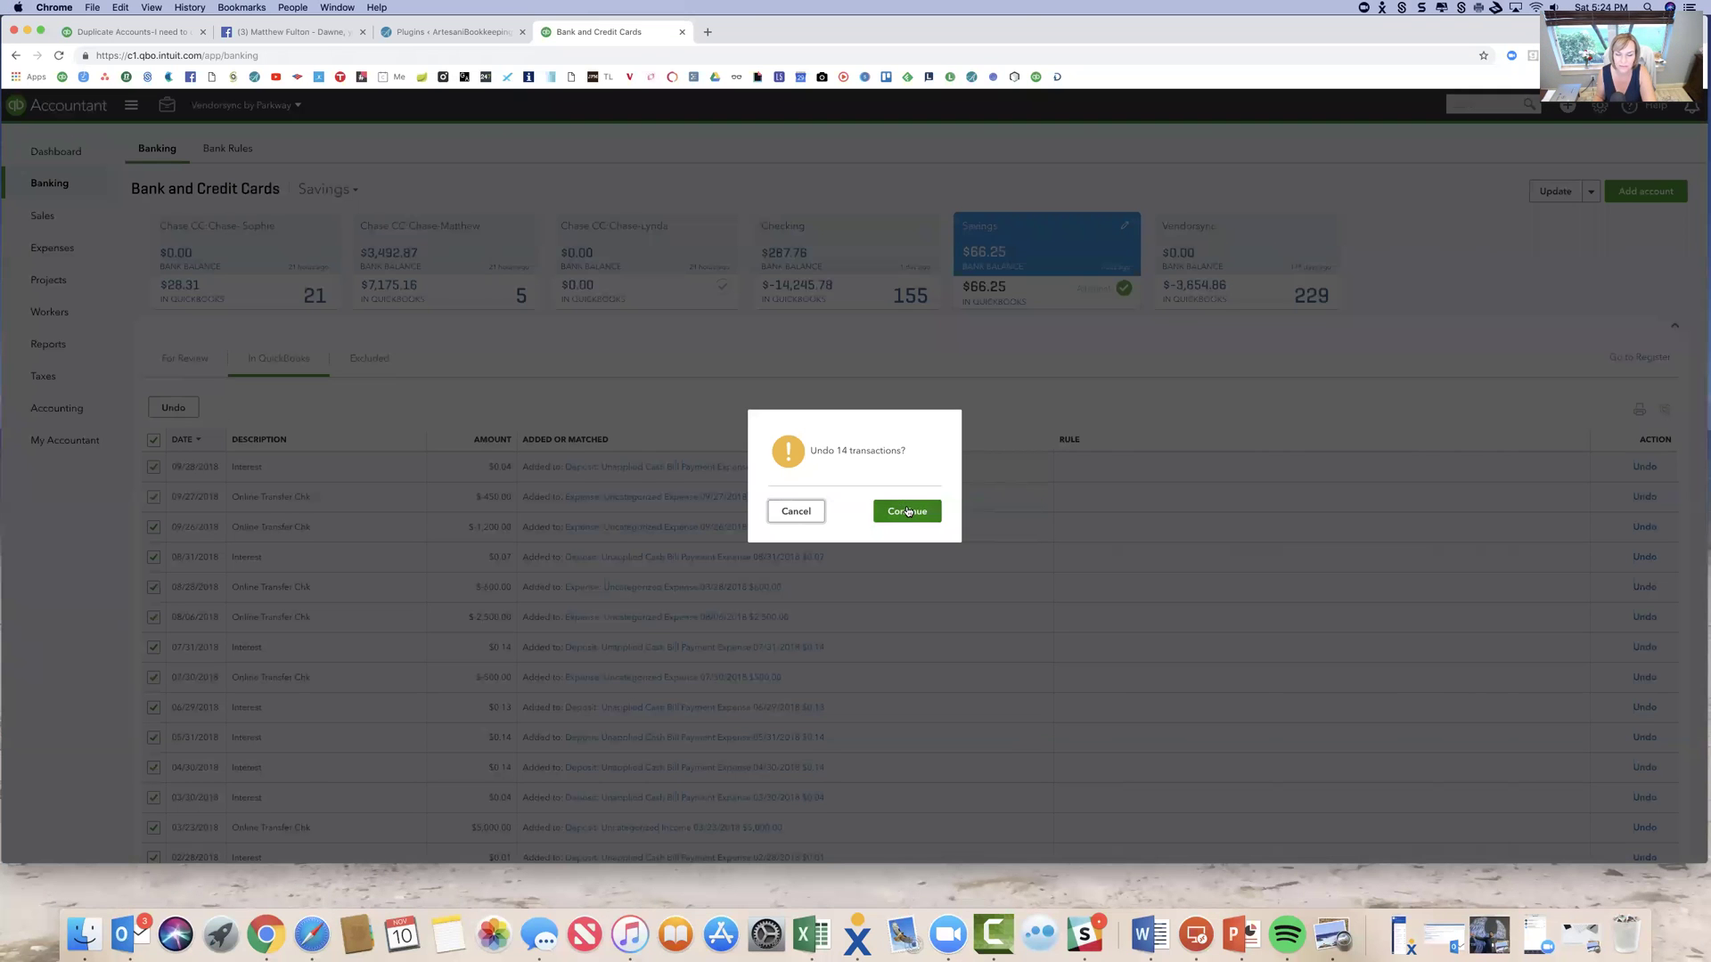
left_click(907, 510)
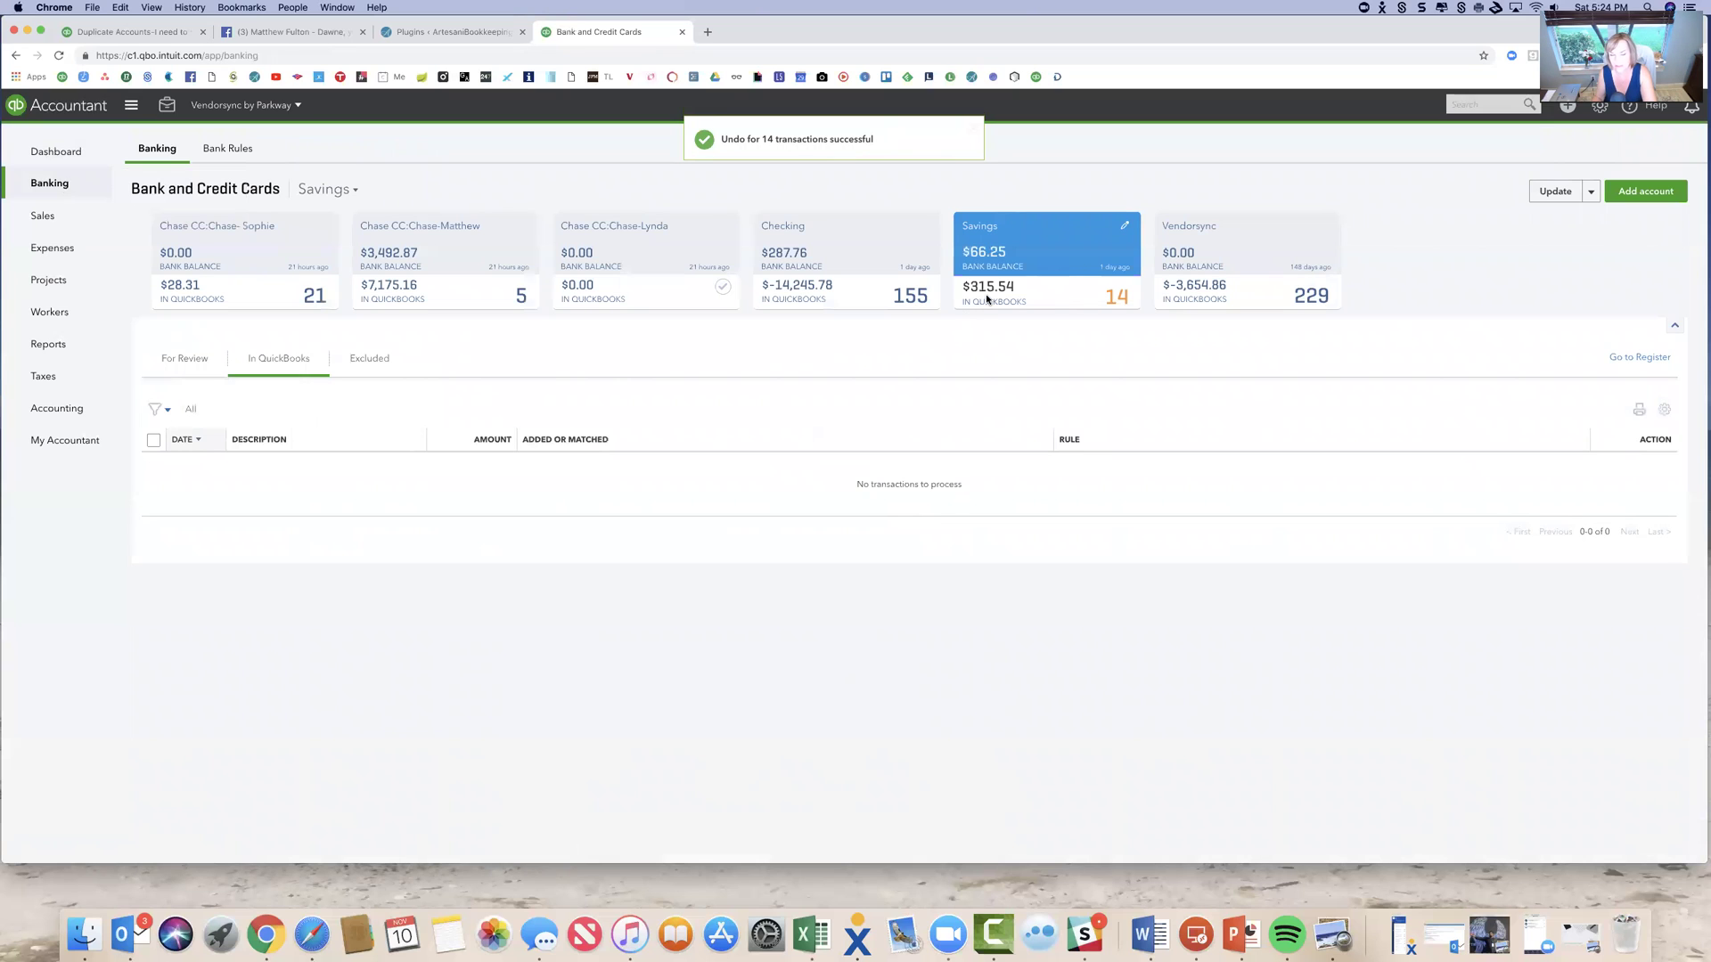
Delete the $315.54 opening-balance deposit from the Savings register and open the Chart of Accounts.
left_click(173, 362)
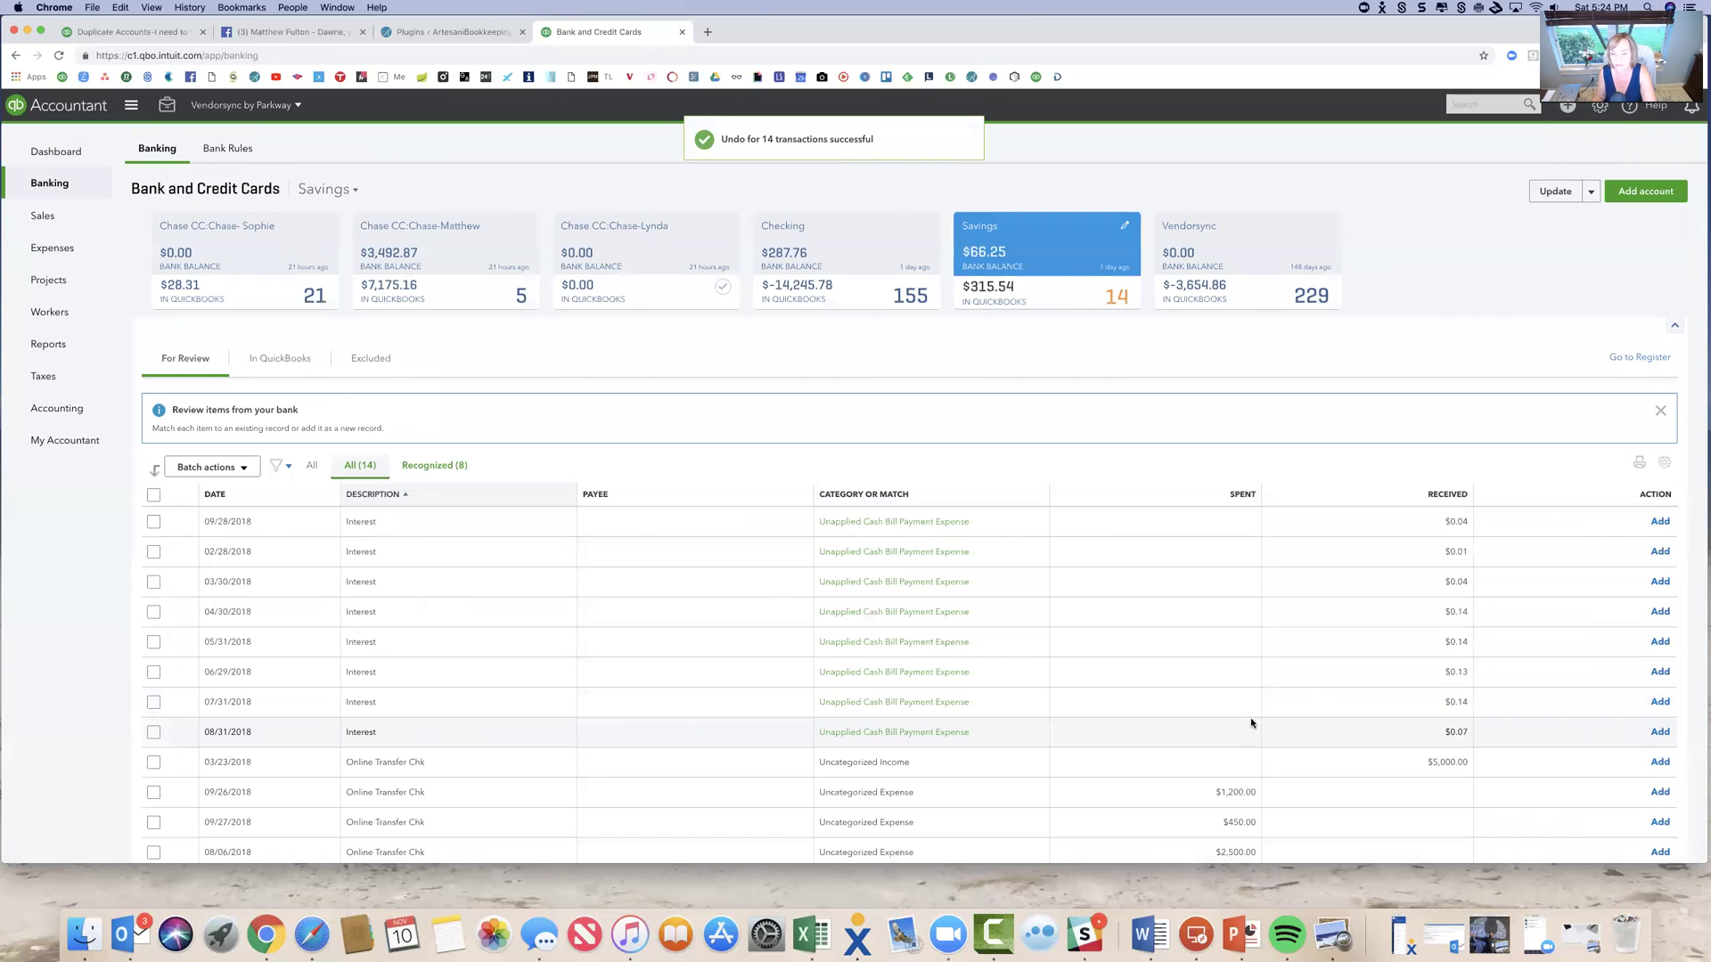
left_click(1637, 356)
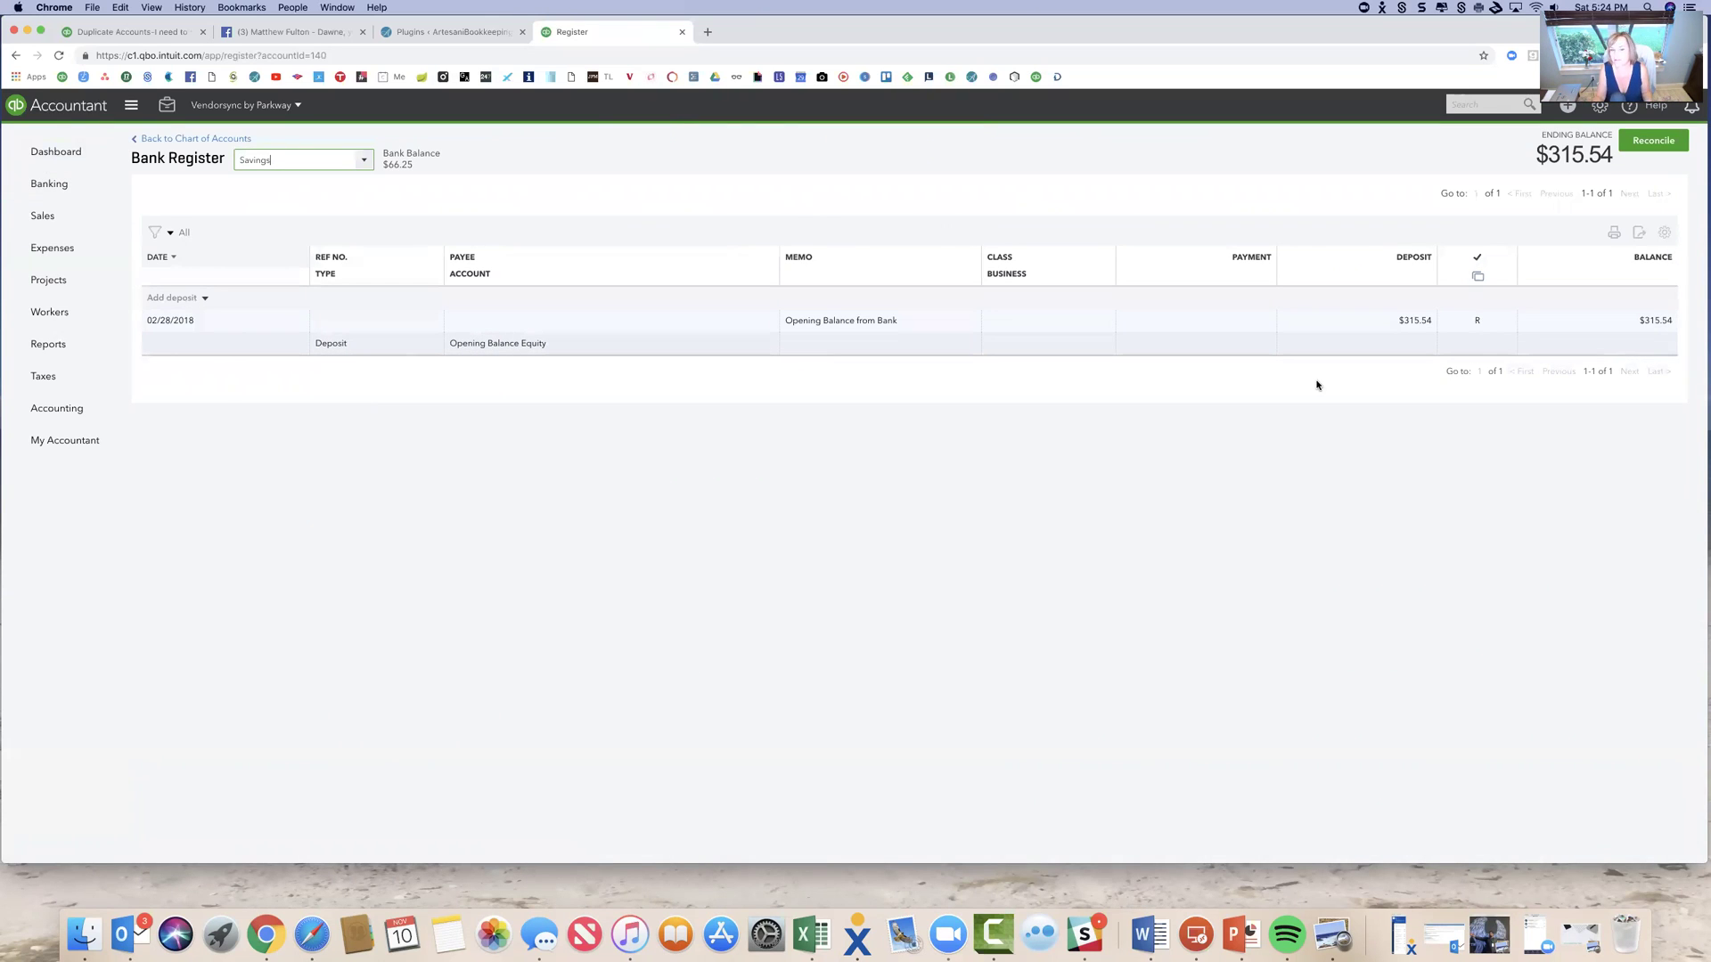
left_click(1252, 337)
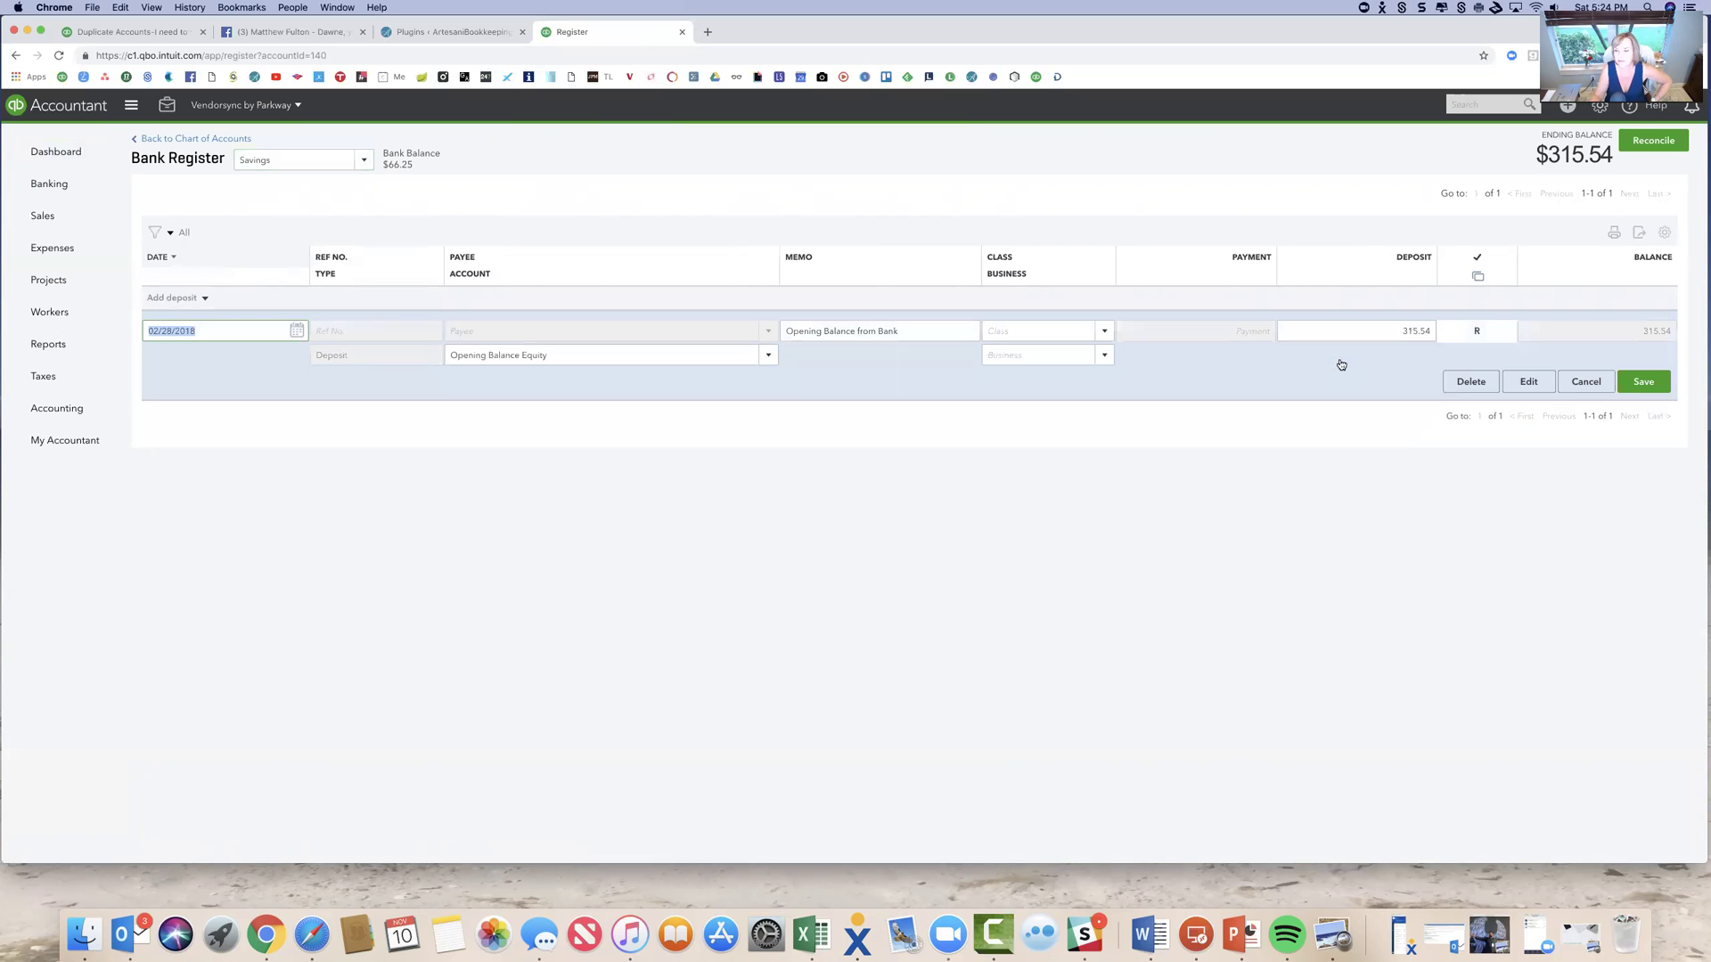
left_click(1466, 383)
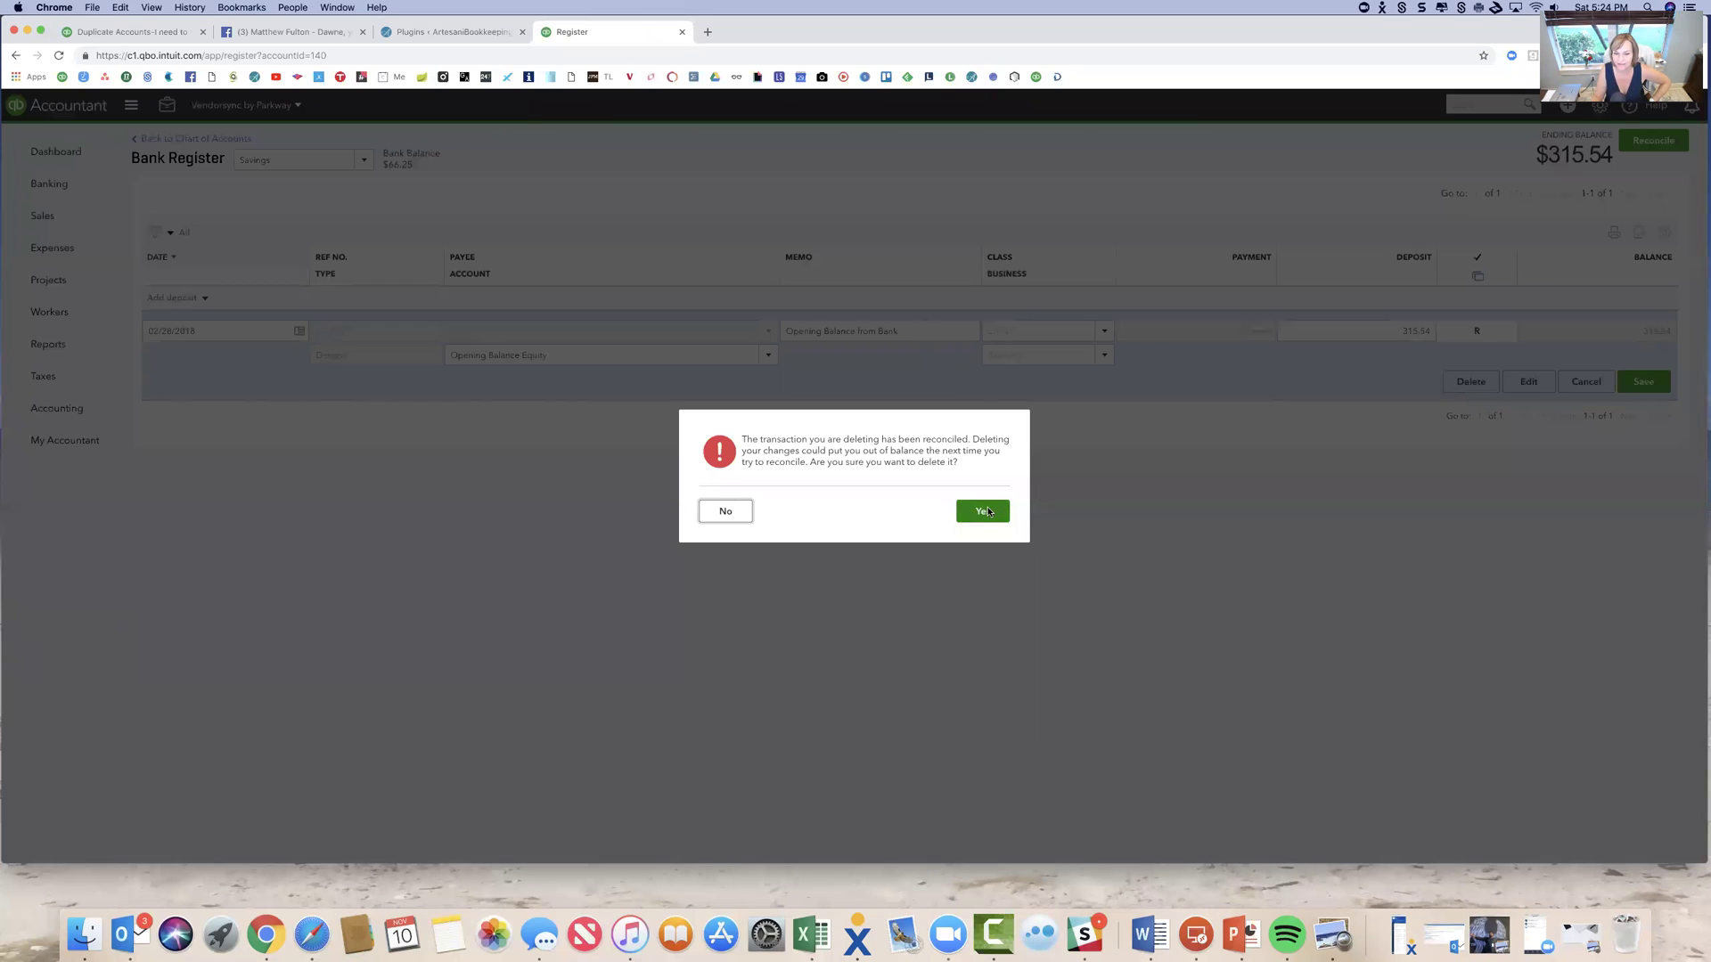
left_click(985, 512)
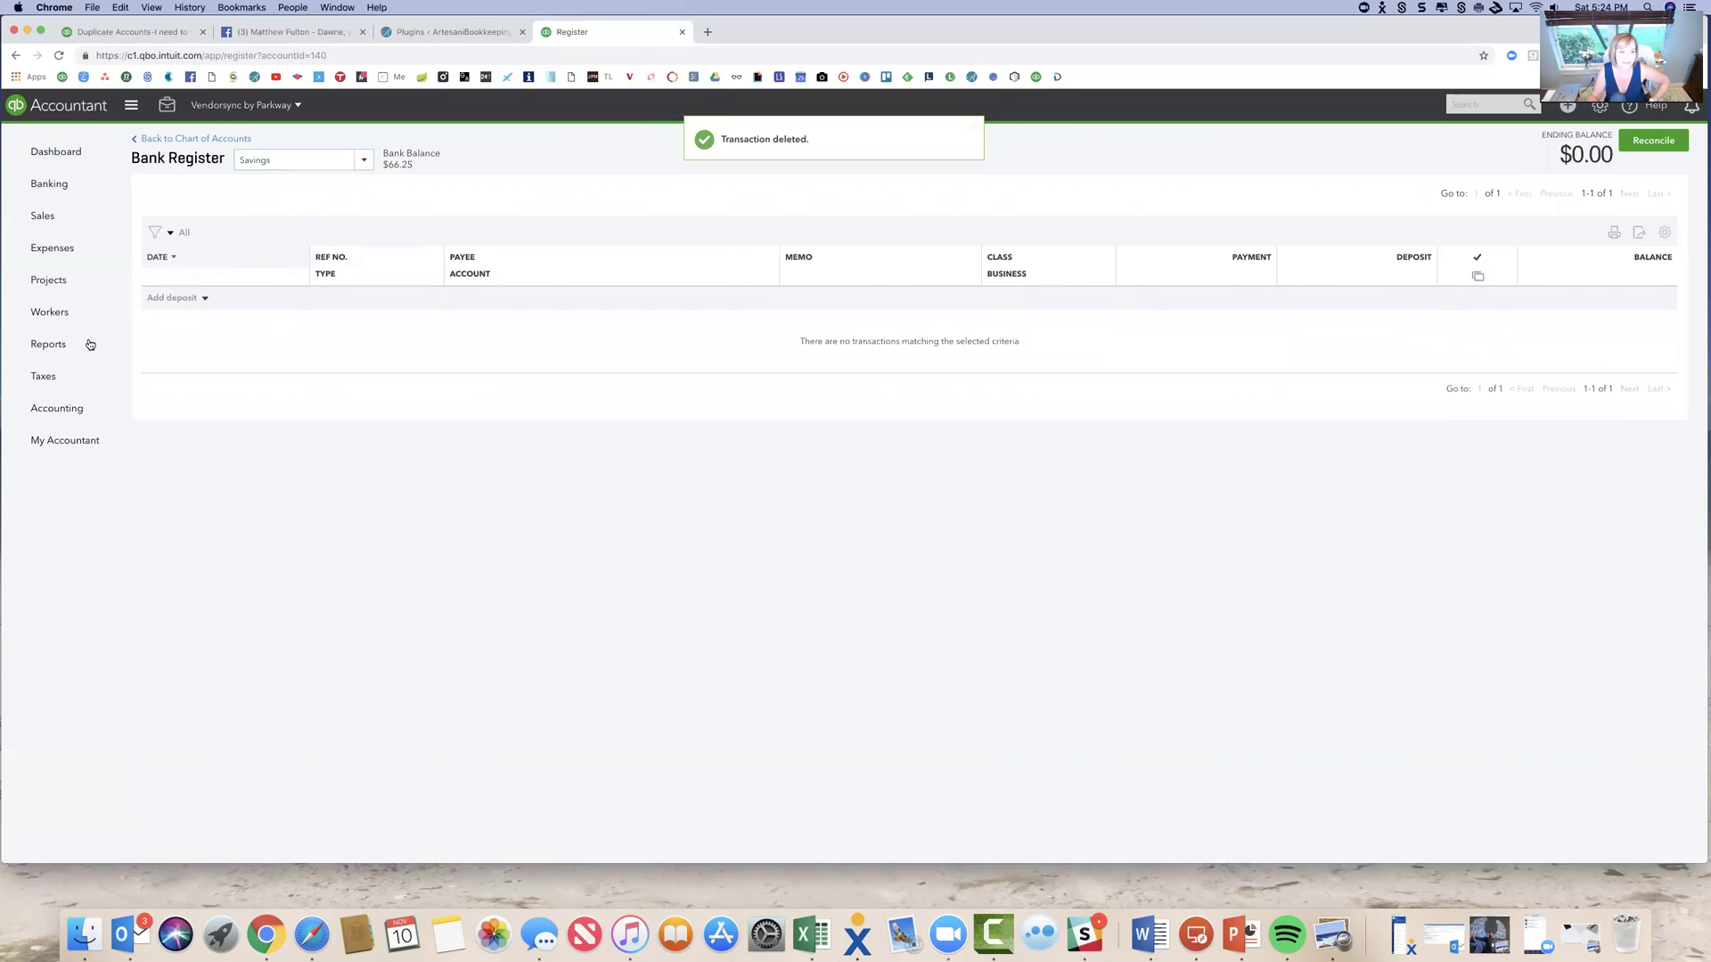
mouse_move(65, 408)
left_click(143, 408)
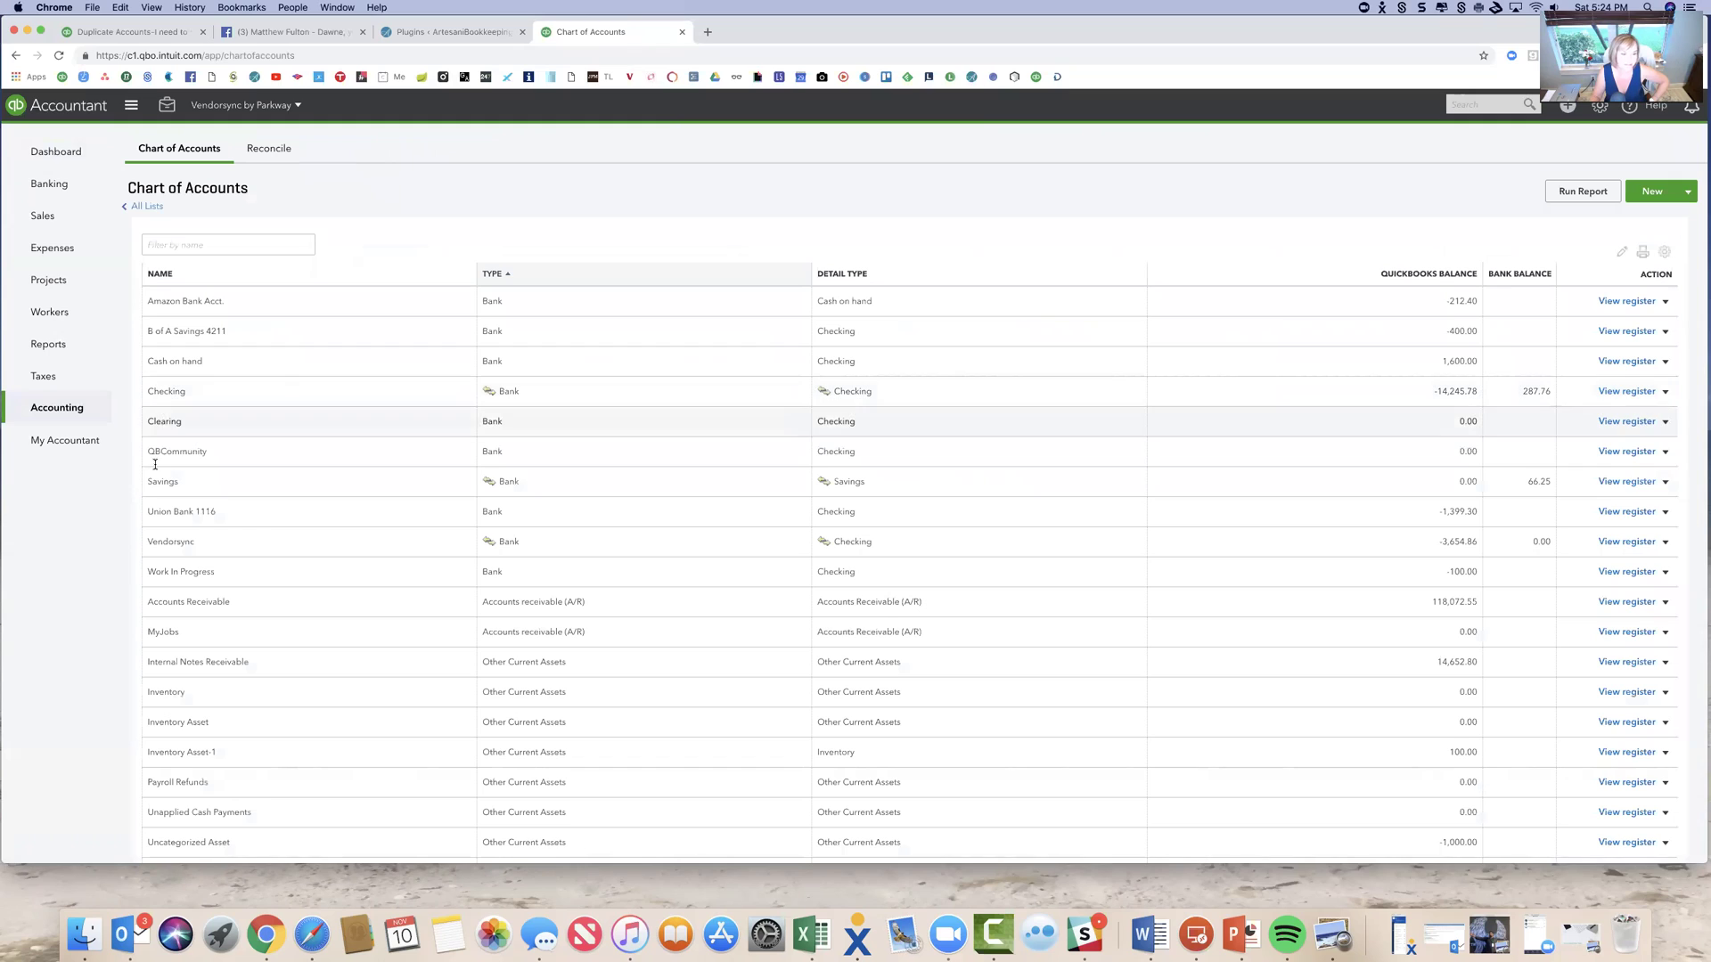
Confirm the Savings register is empty, then disconnect Savings from its bank feed via Edit account info.
left_click(1617, 481)
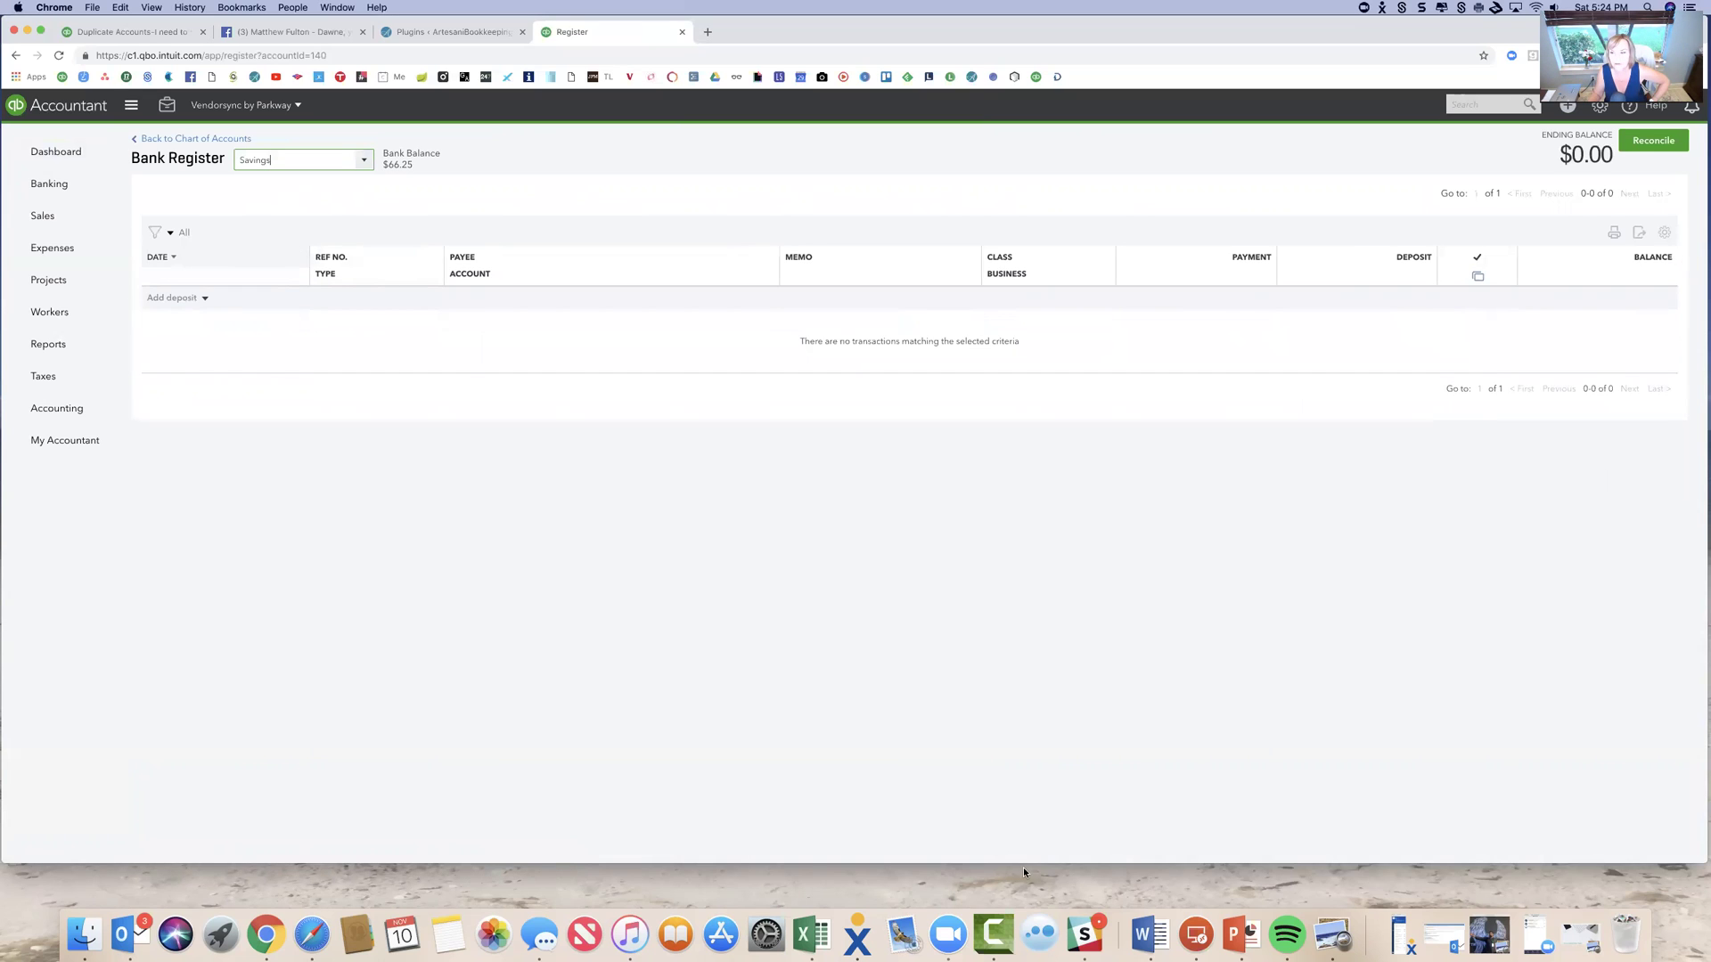
left_click(14, 55)
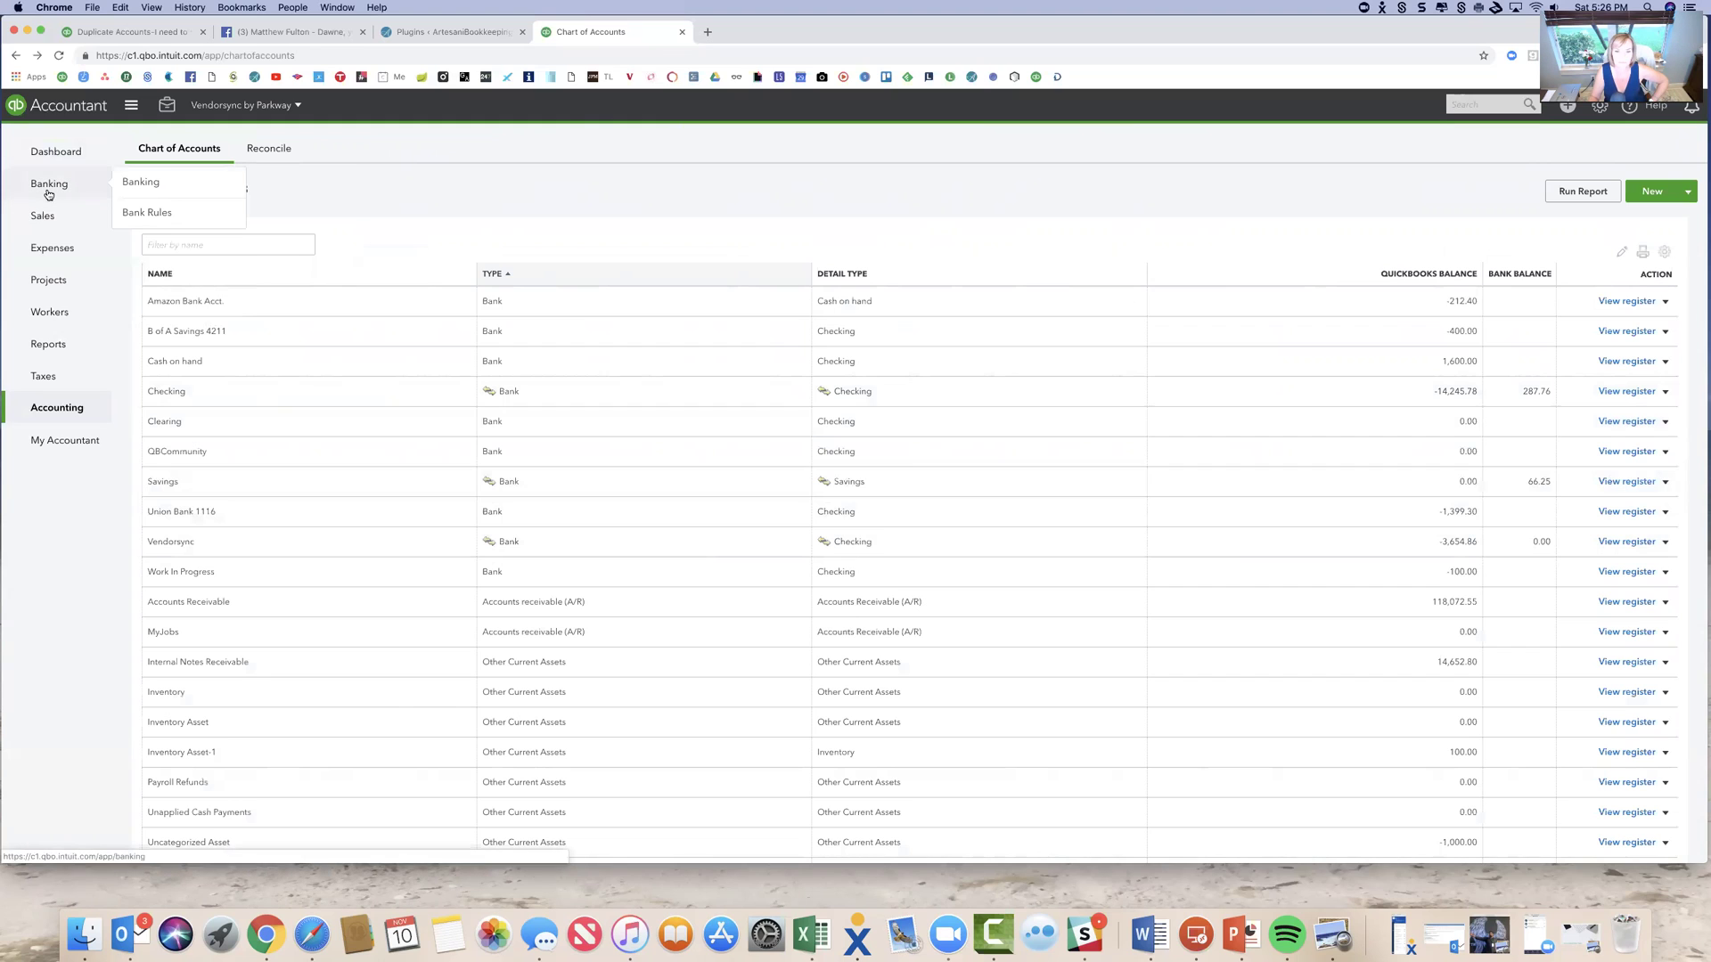
left_click(47, 186)
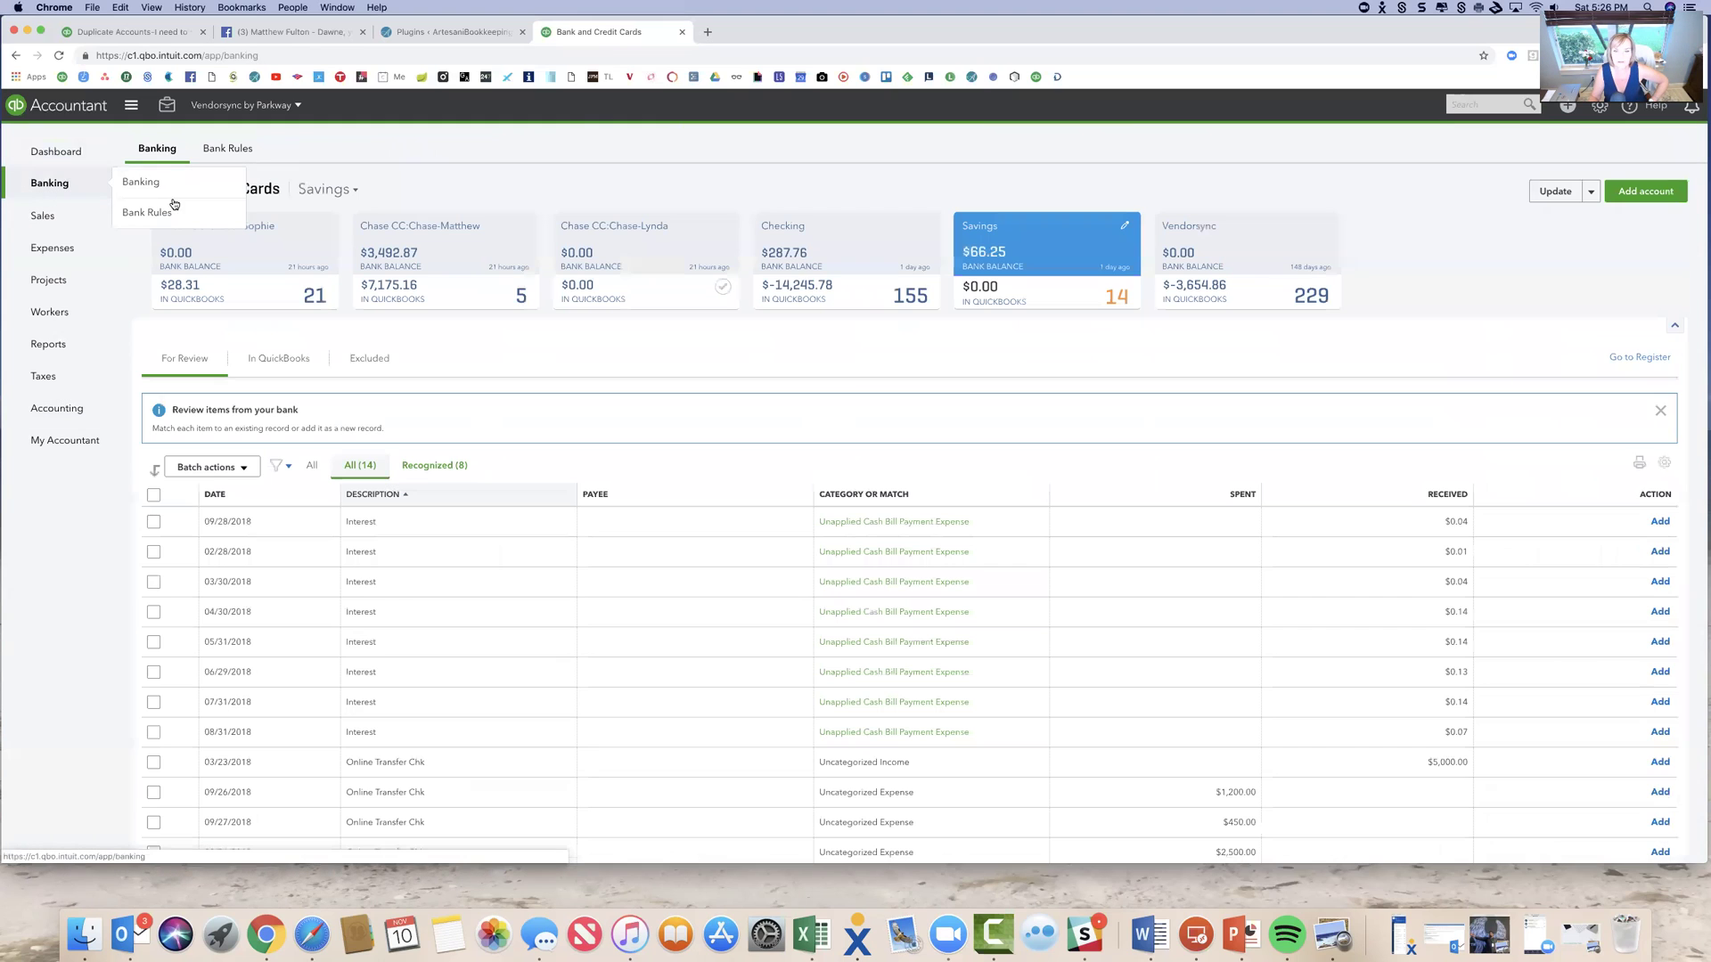
left_click(1125, 228)
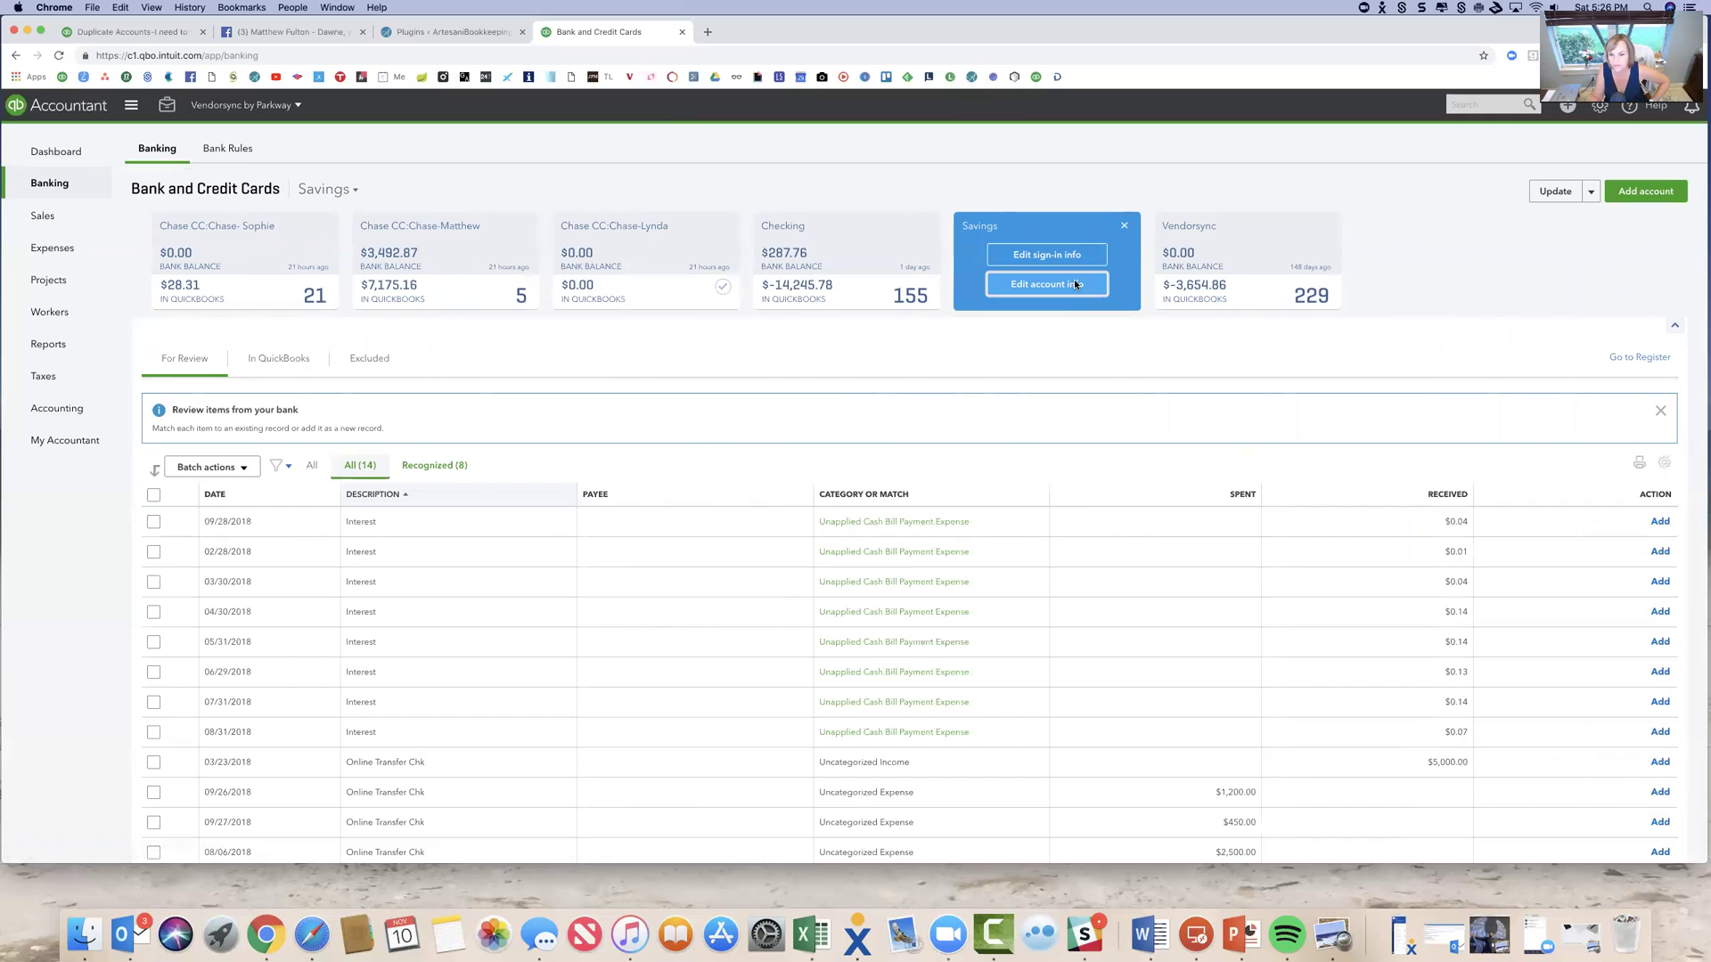
left_click(1047, 284)
left_click(849, 590)
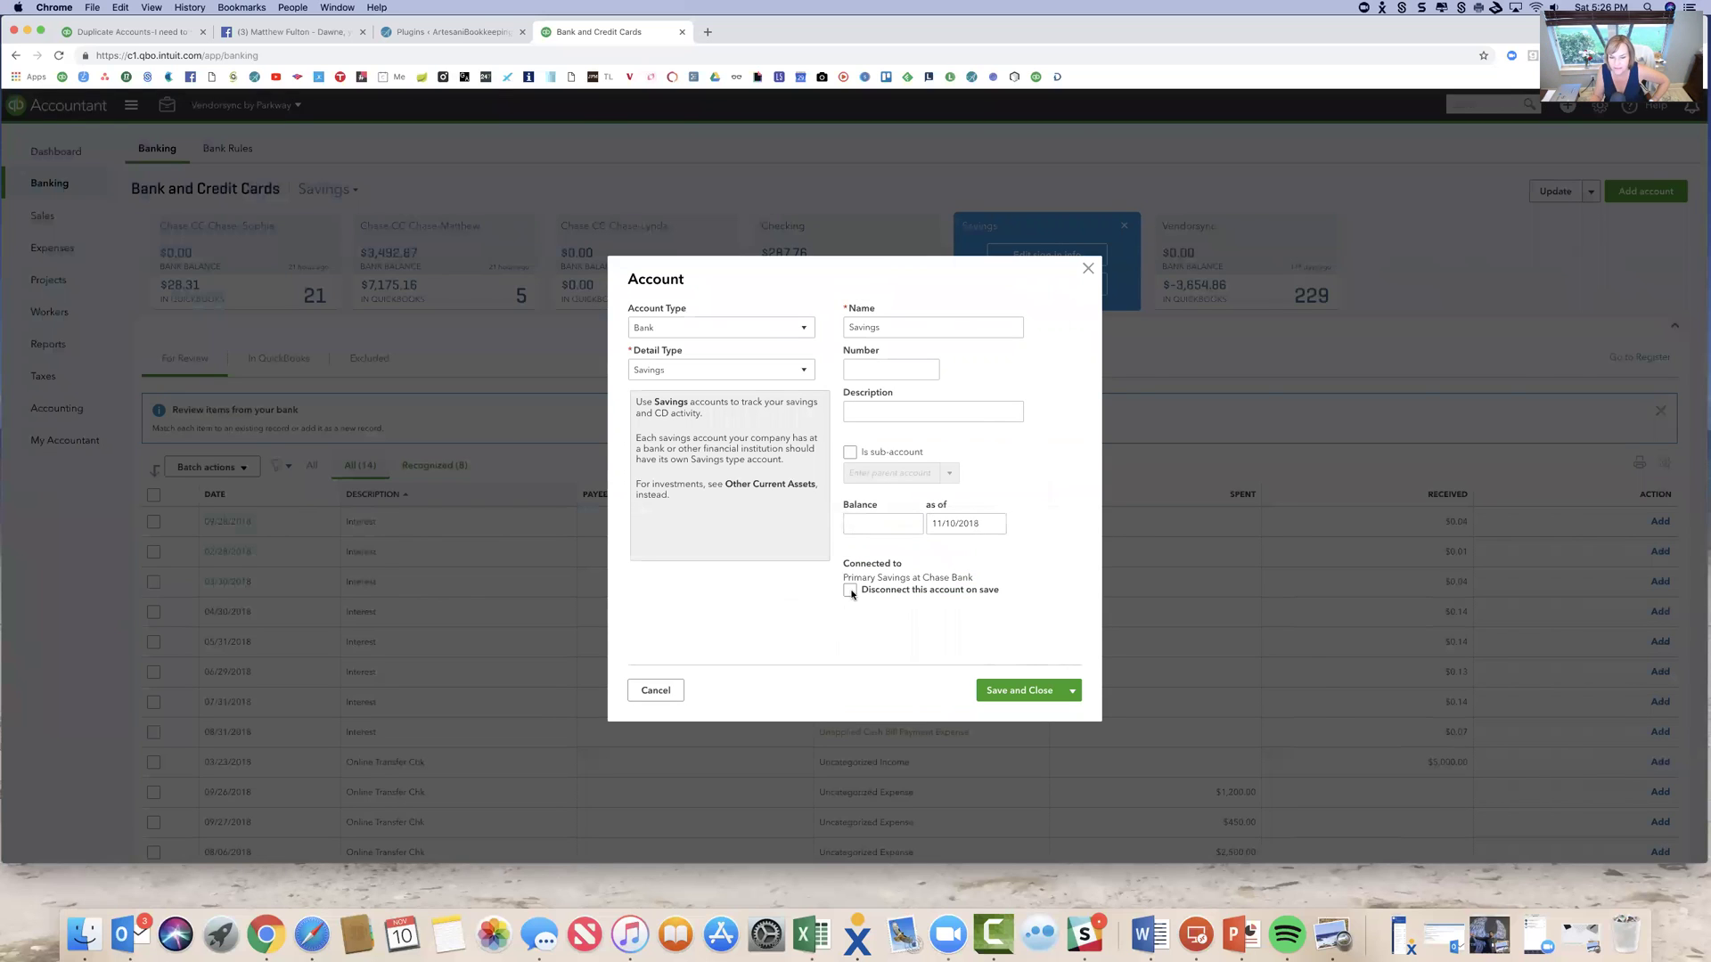
left_click(1010, 690)
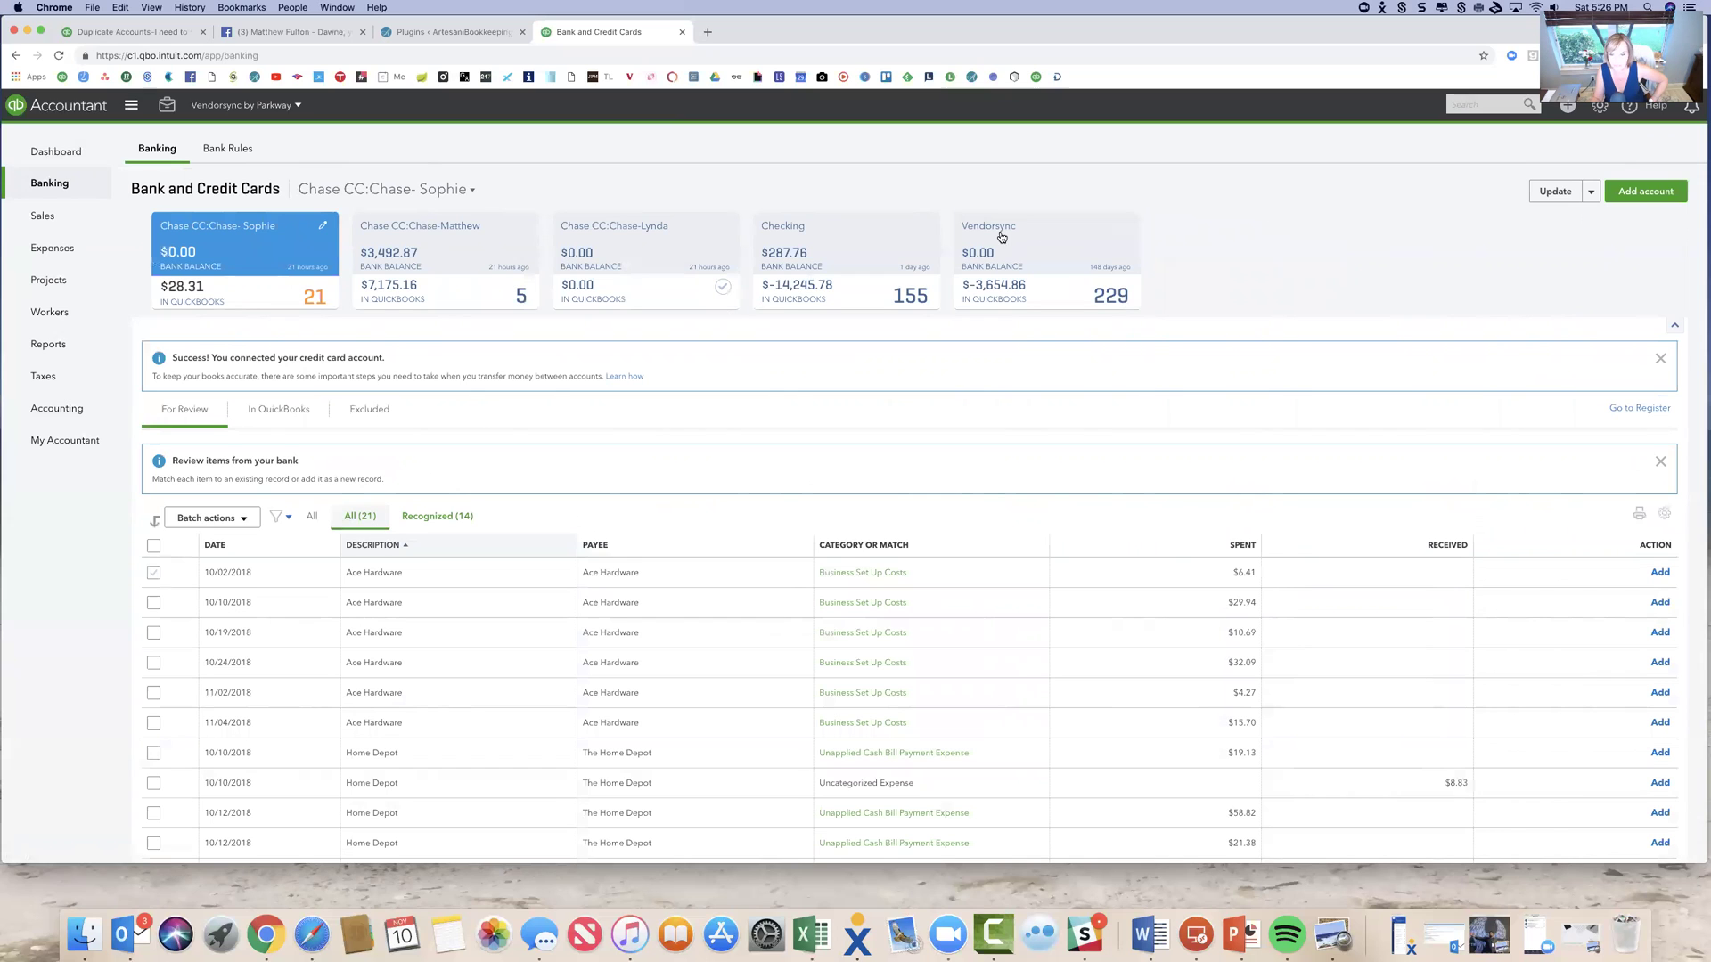
Delete the Savings account from the Chart of Accounts and reopen the Artesani Bookkeeping image in Preview.
left_click(71, 418)
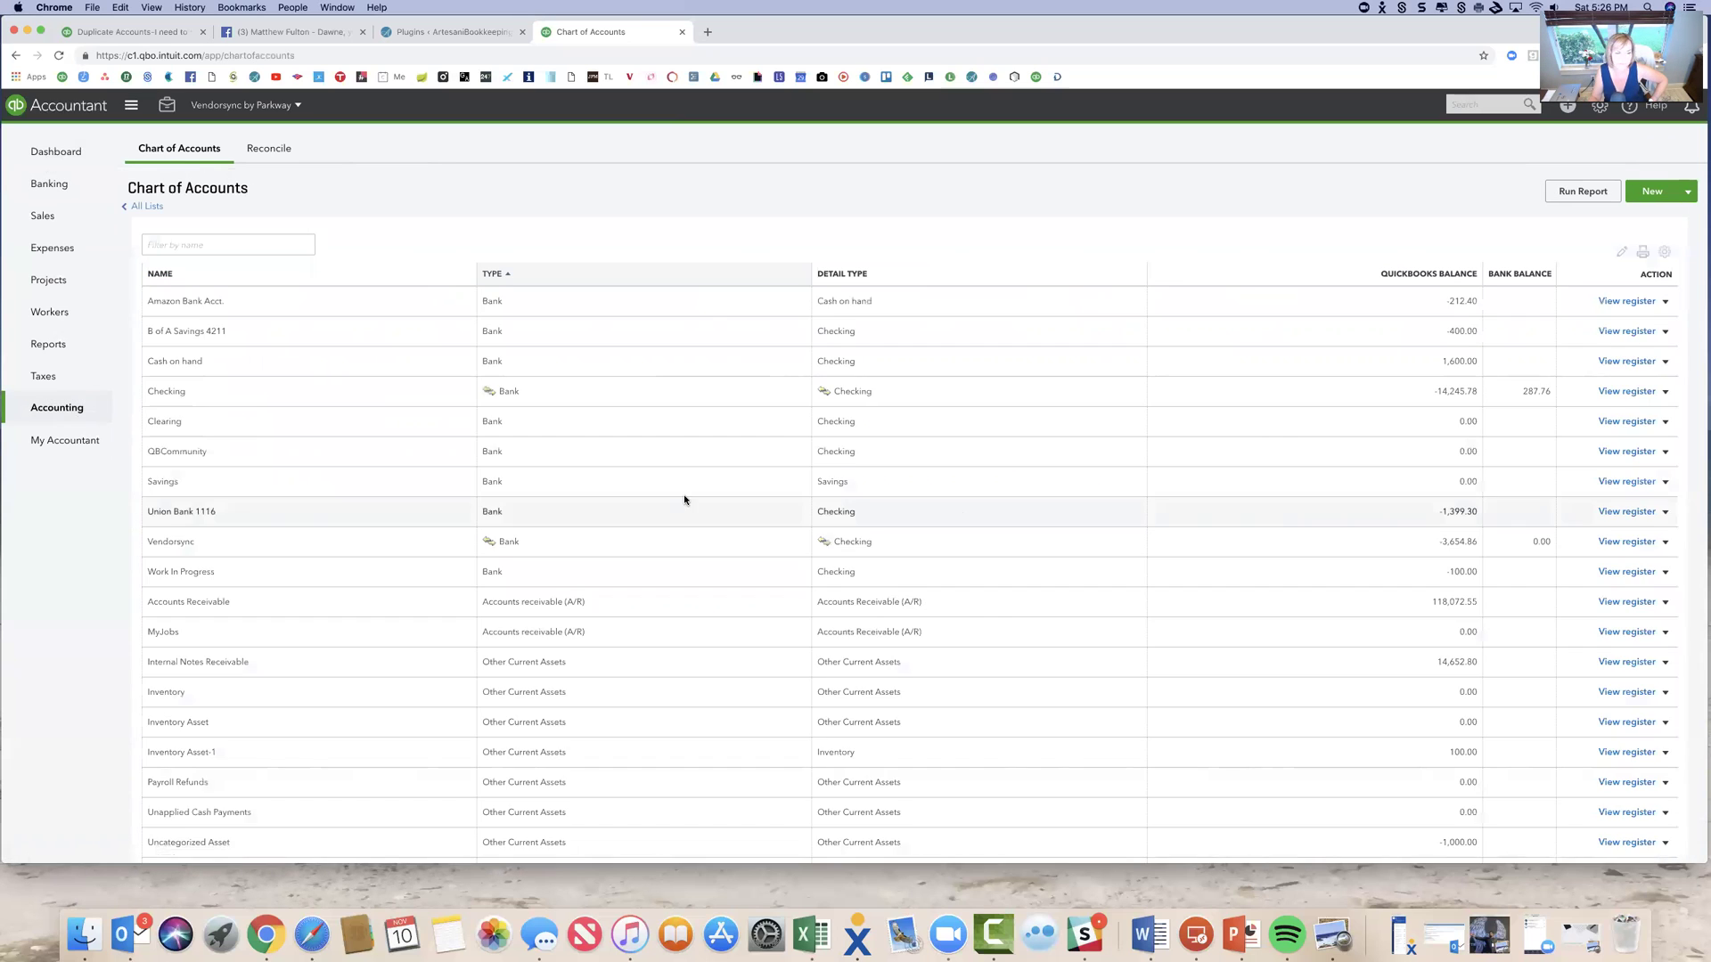
left_click(1666, 482)
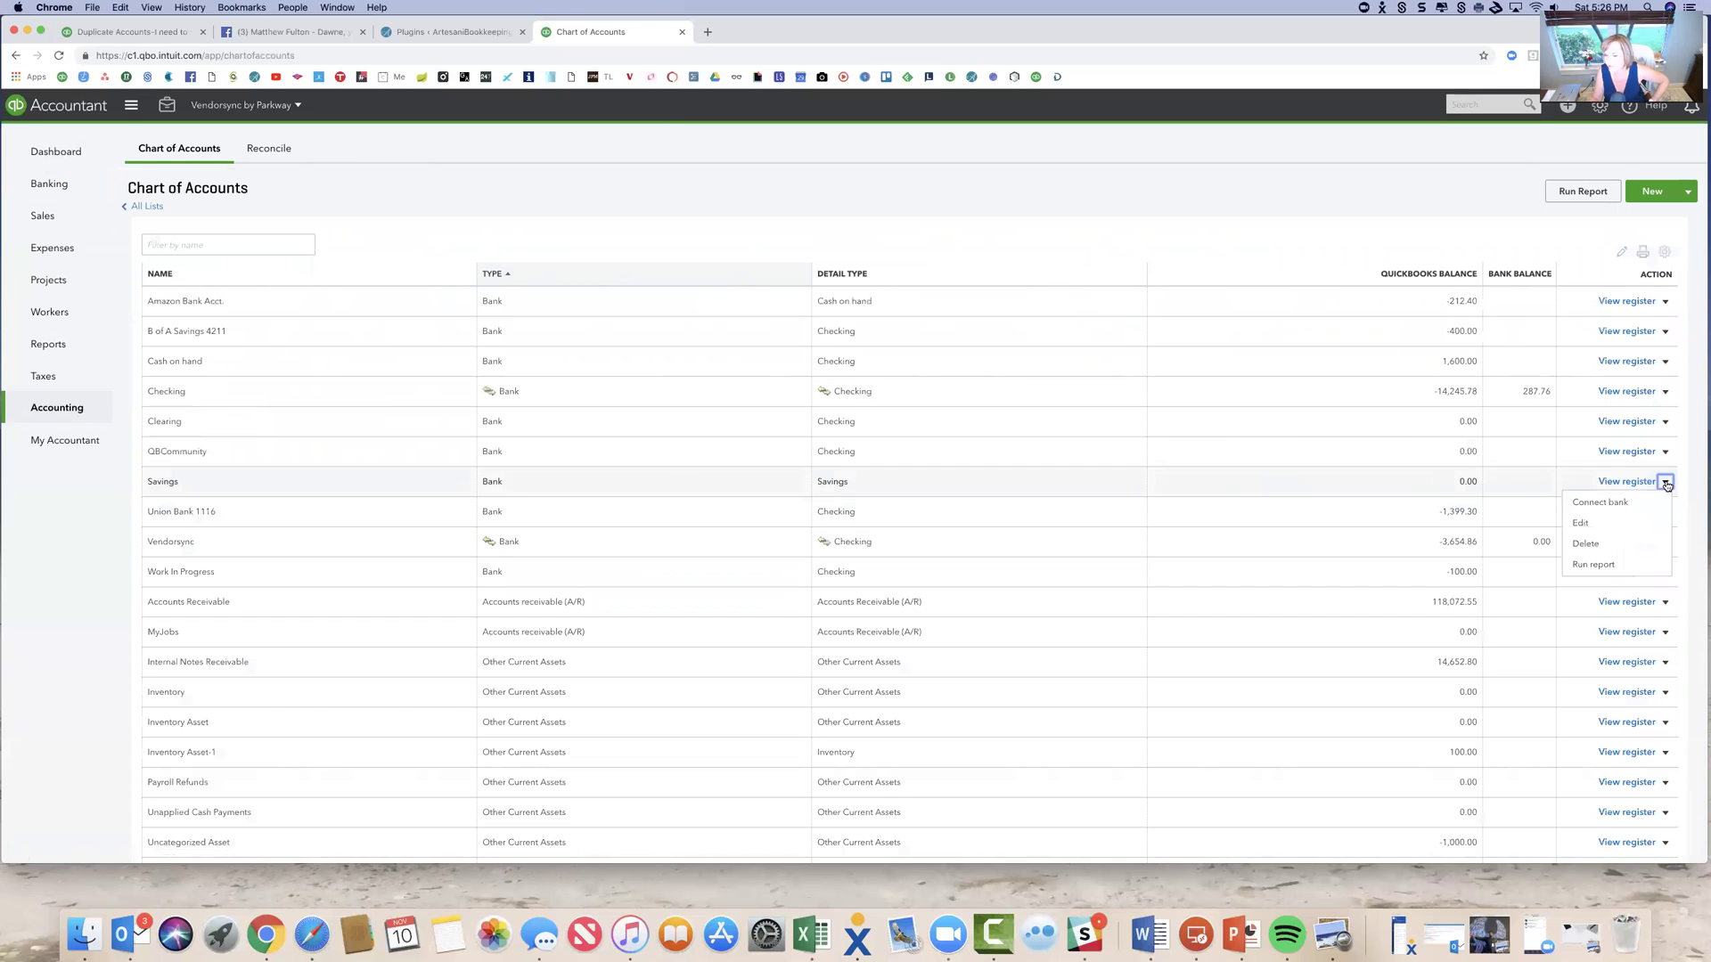
left_click(1620, 543)
left_click(936, 513)
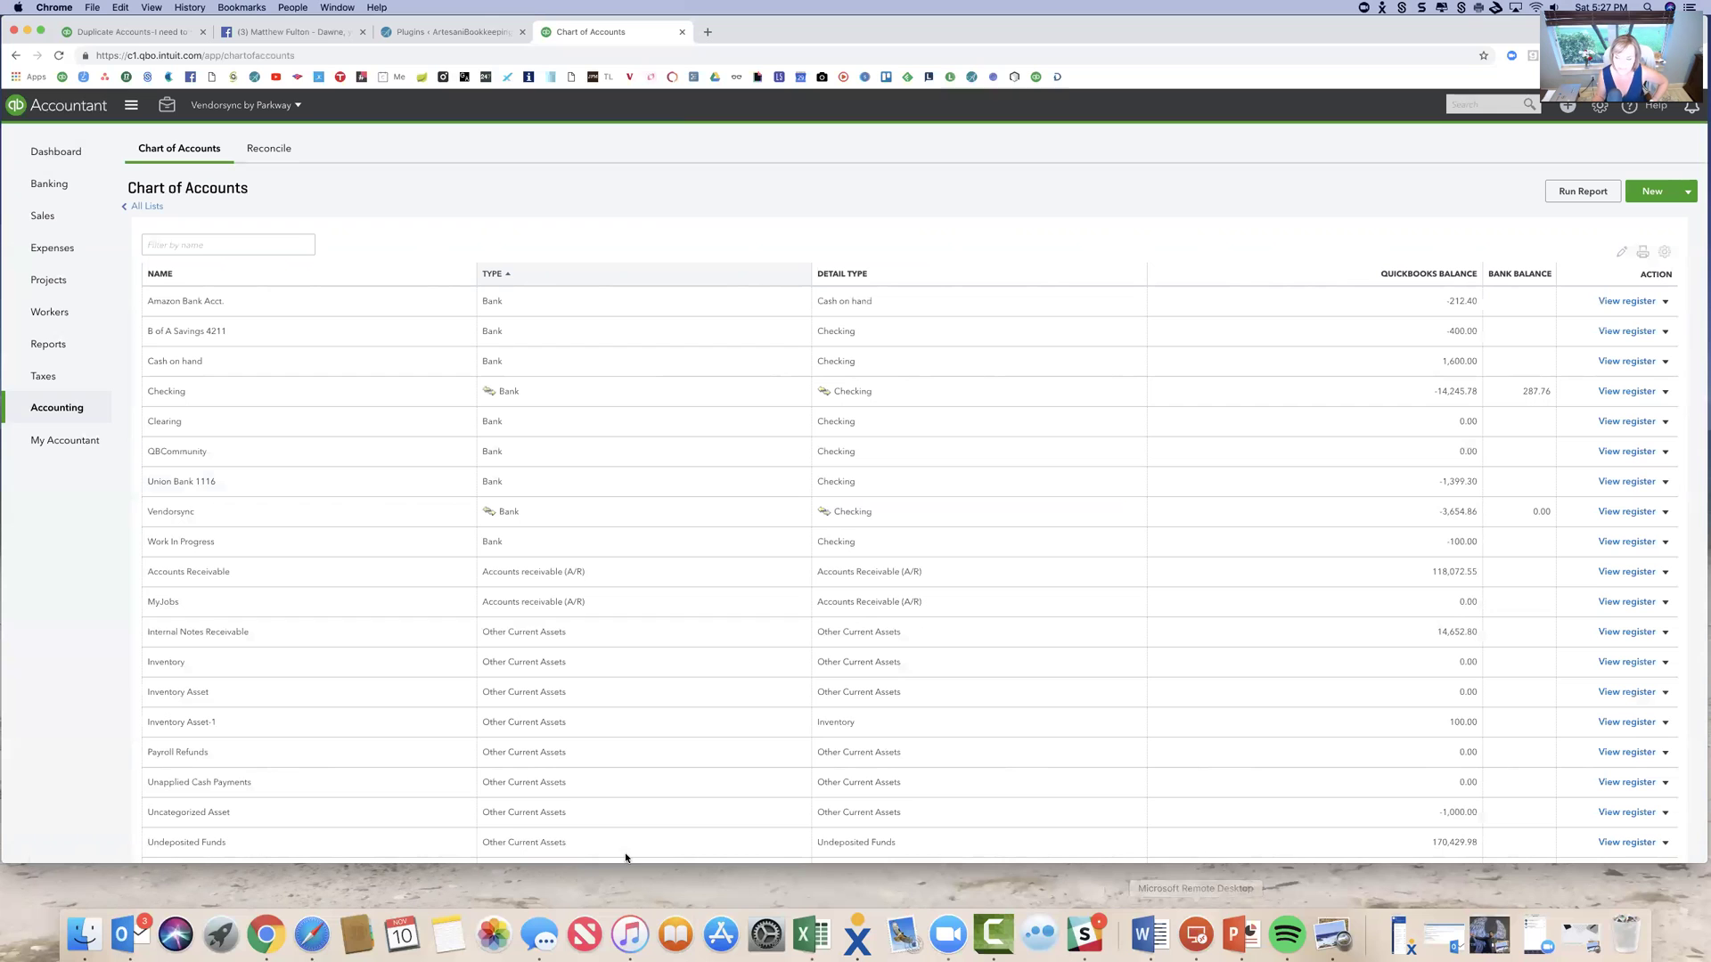
left_click(1584, 937)
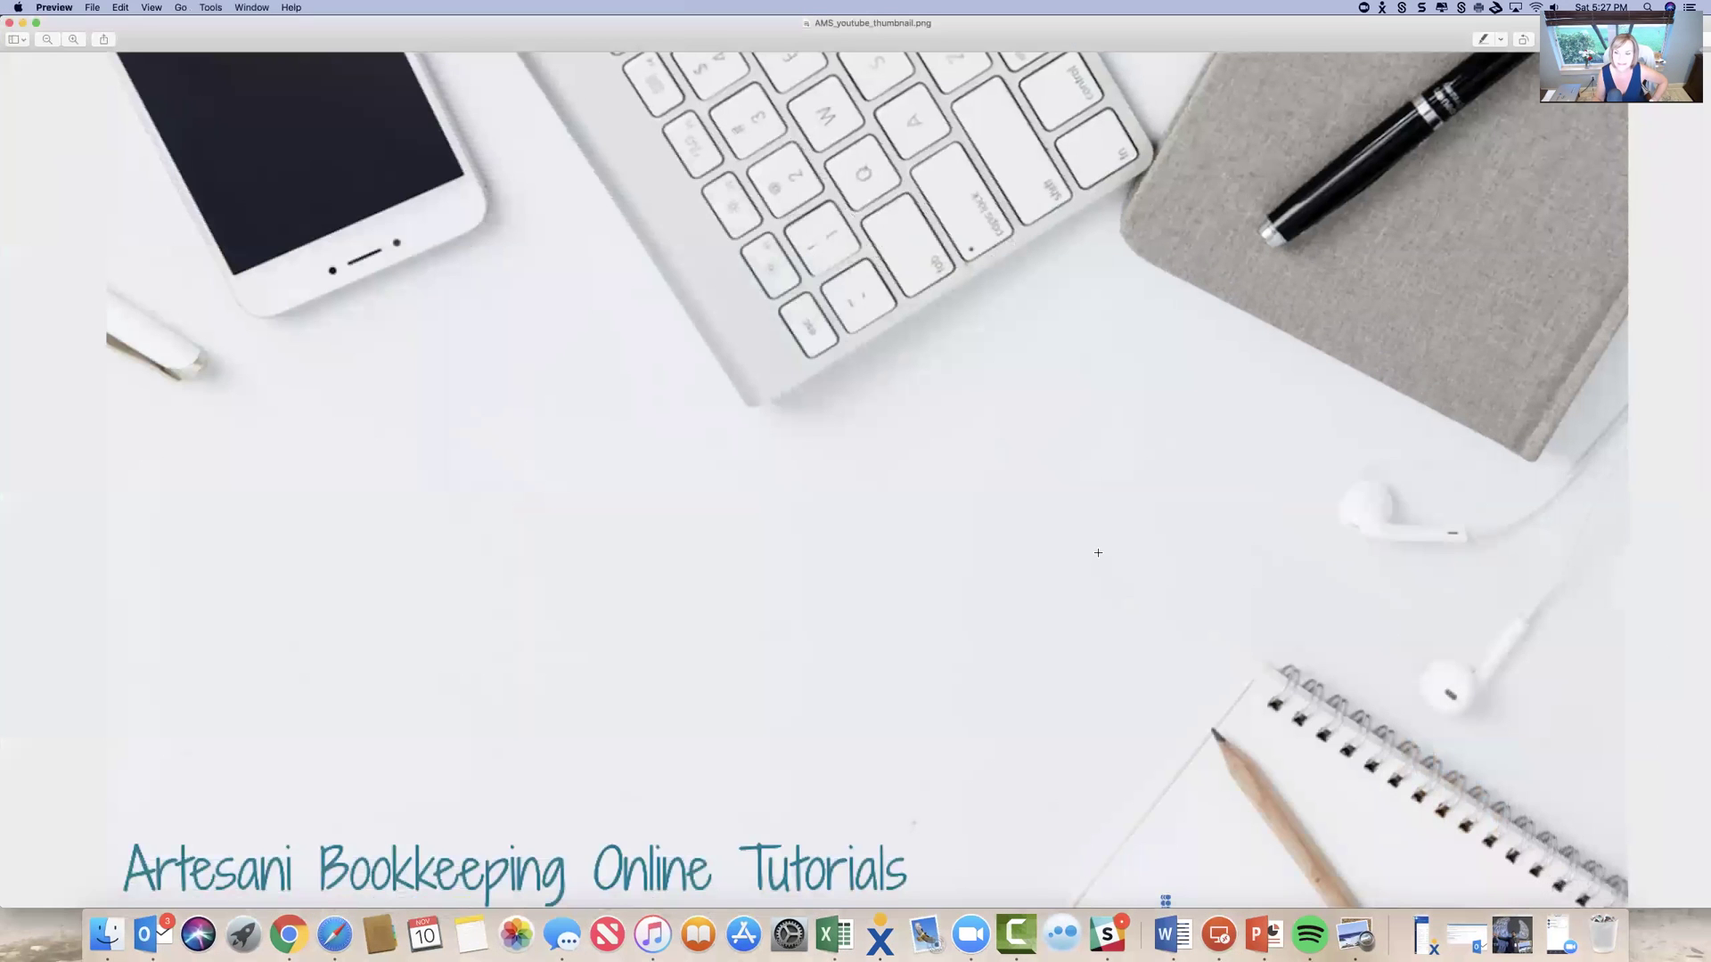